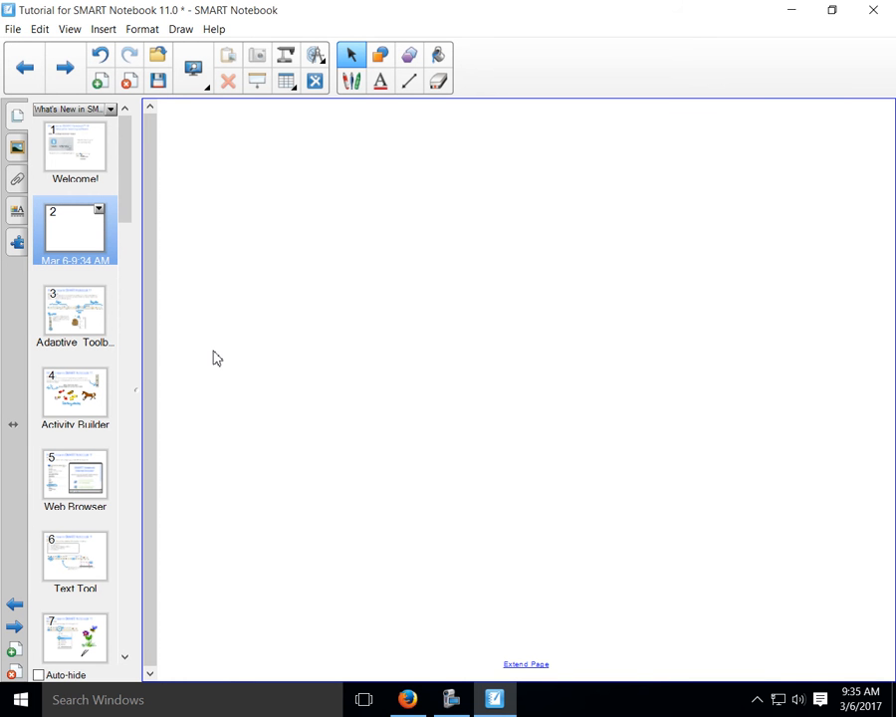
Switch to Firefox and load google.com in a new tab
{"action": "left_click", "coordinate": [407, 699]}
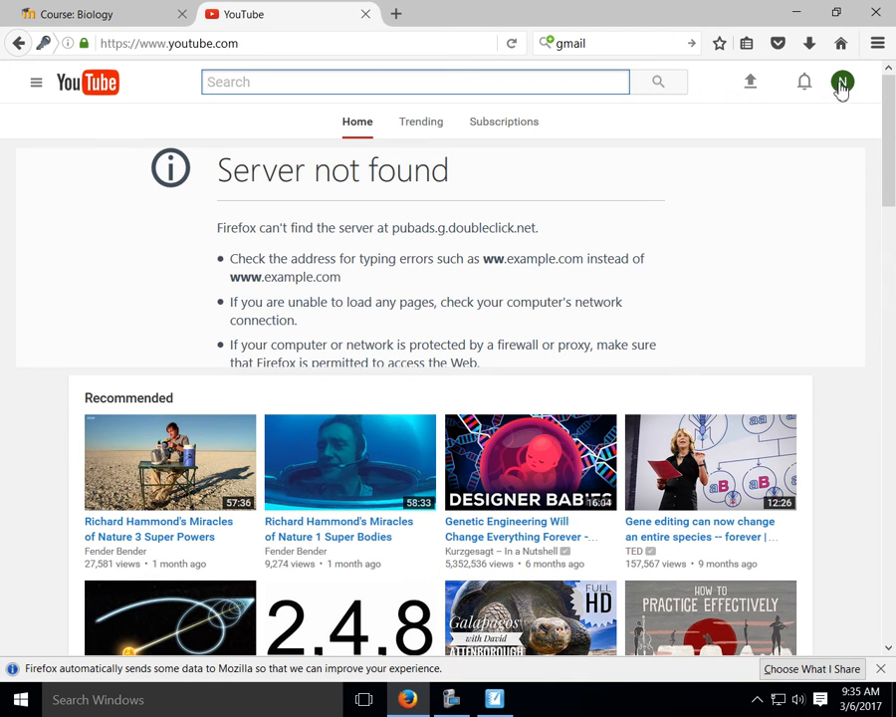
{"action": "left_click", "coordinate": [396, 13]}
{"action": "type", "text": "google.com/"}
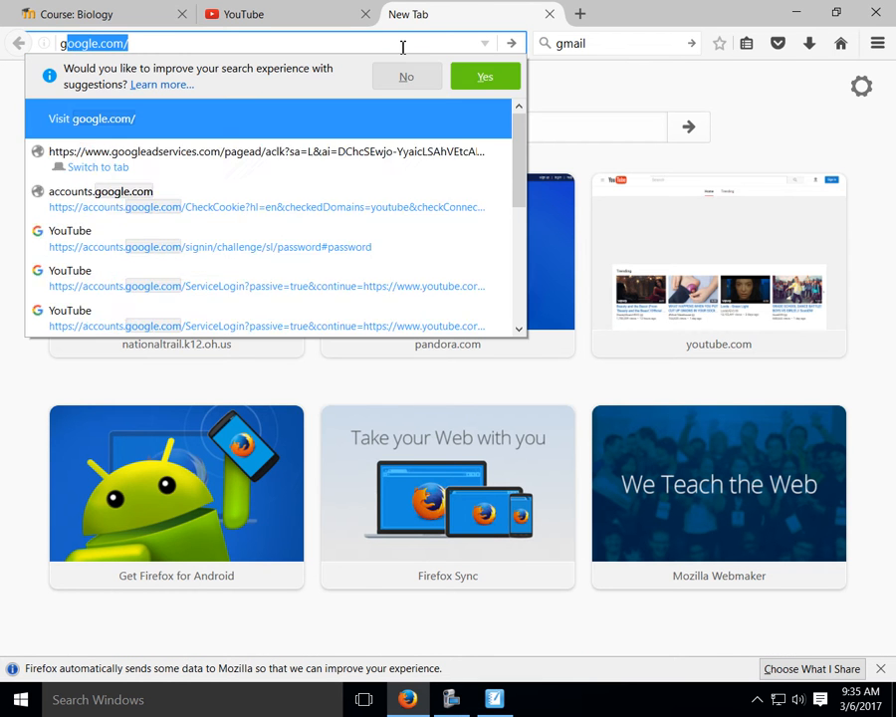
{"action": "key", "text": "Return"}
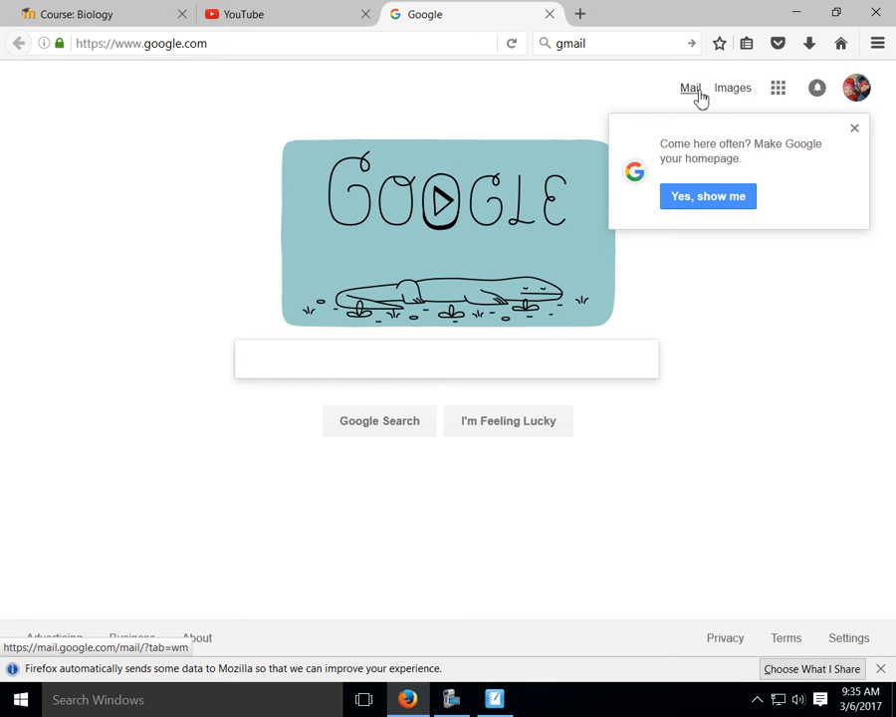
Open YouTube from the expanded list of Google apps
{"action": "left_click", "coordinate": [778, 96]}
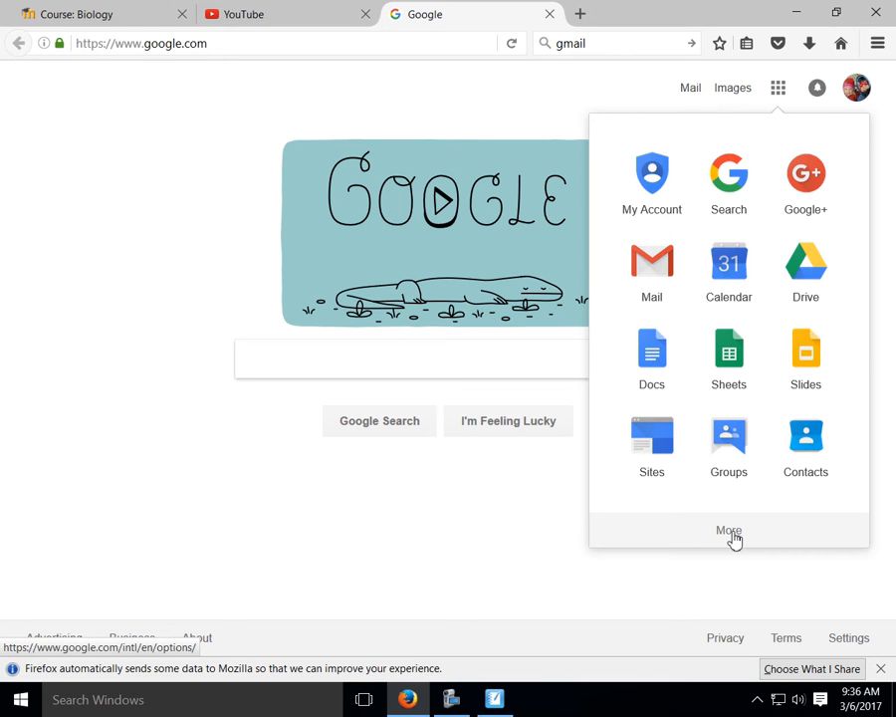
{"action": "left_click", "coordinate": [730, 533]}
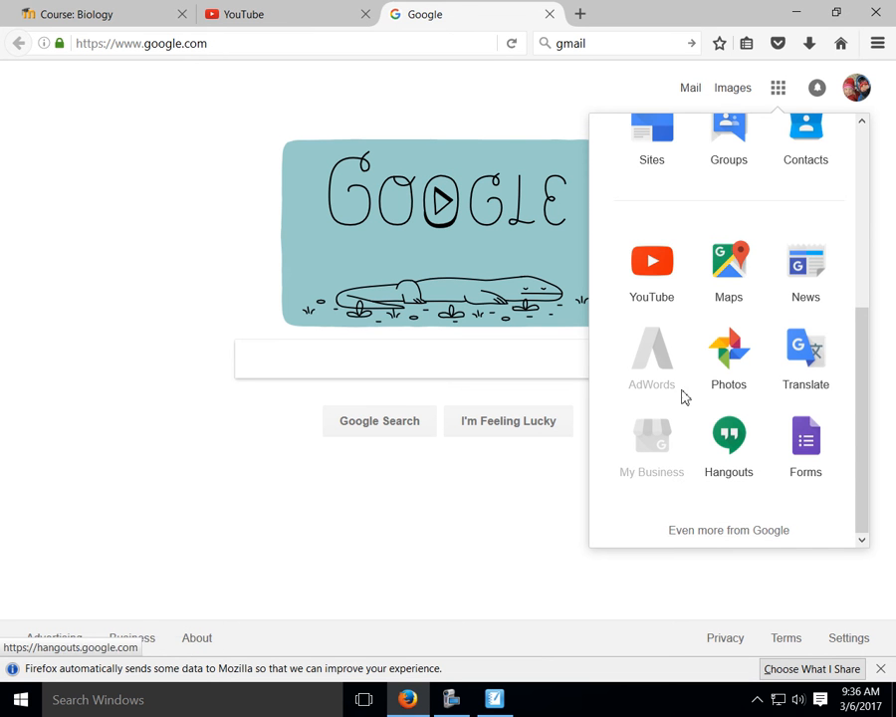
{"action": "left_click", "coordinate": [669, 278]}
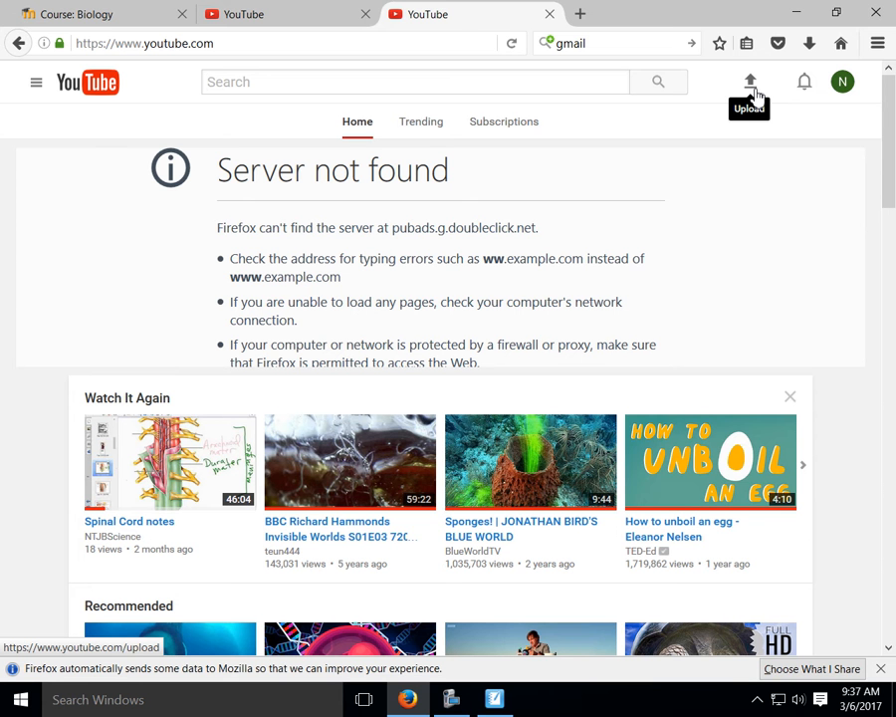
Open the YouTube upload page and set the upload privacy to Private
{"action": "left_click", "coordinate": [754, 94]}
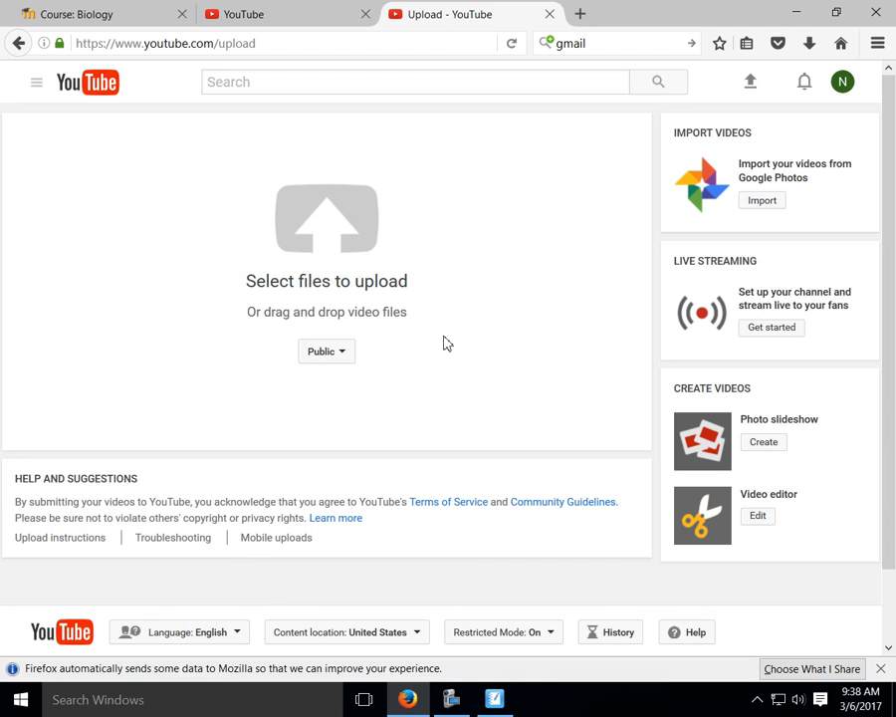
{"action": "left_click", "coordinate": [344, 355]}
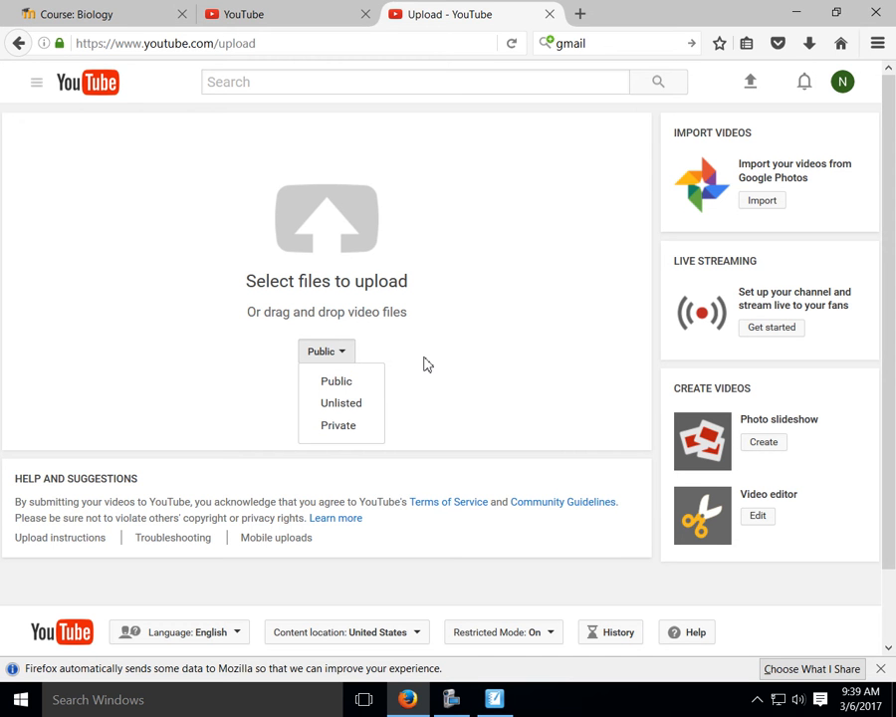
{"action": "left_click", "coordinate": [349, 427]}
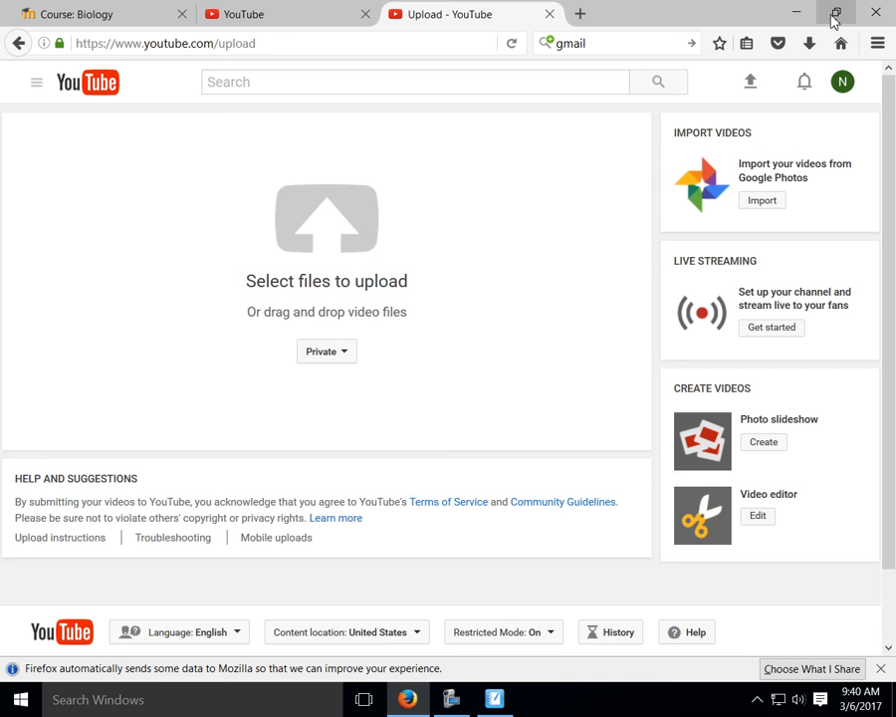
Try to upload the March06 0932 video from the Documents folder
{"action": "left_click", "coordinate": [365, 223]}
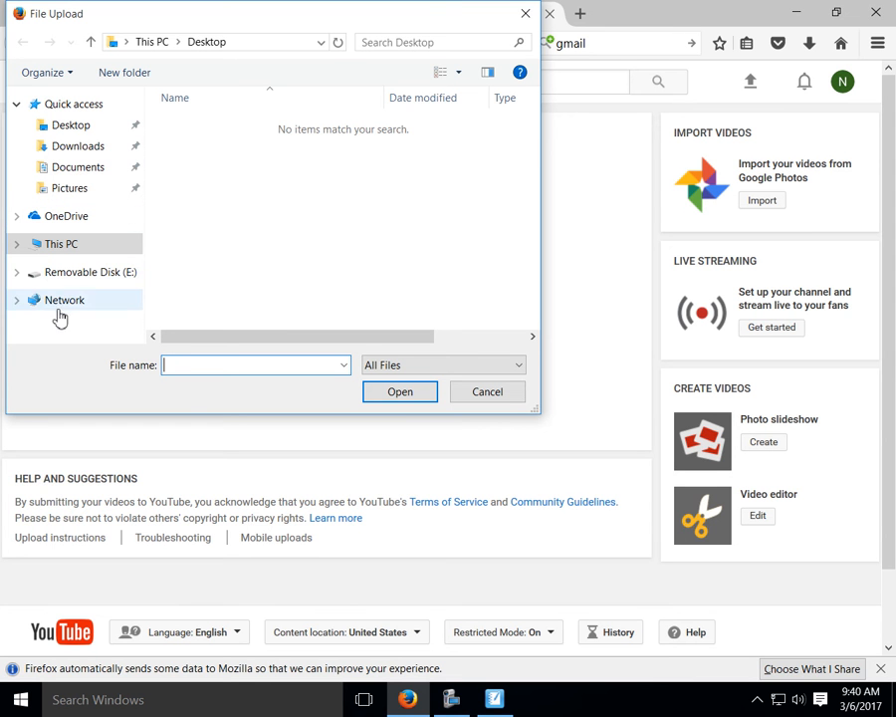
{"action": "left_click", "coordinate": [62, 128]}
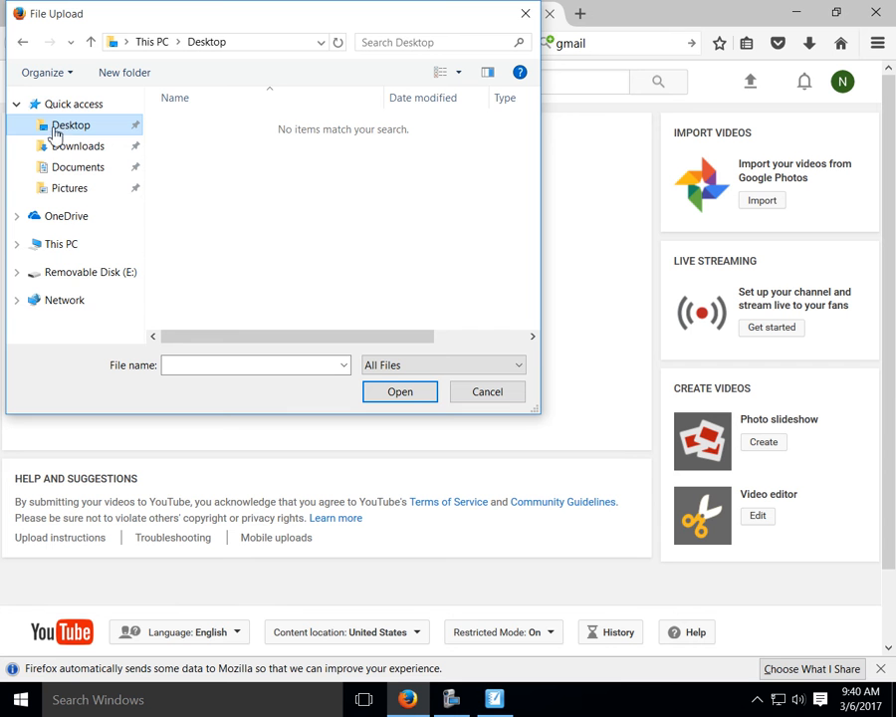
{"action": "left_click", "coordinate": [70, 76]}
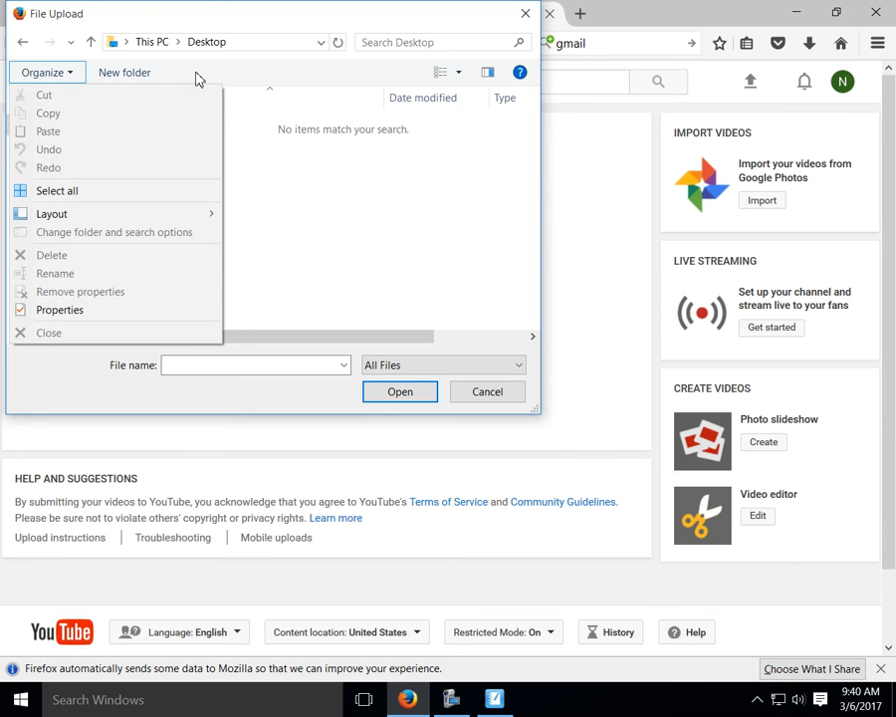
{"action": "left_click", "coordinate": [66, 123]}
{"action": "left_click", "coordinate": [80, 155]}
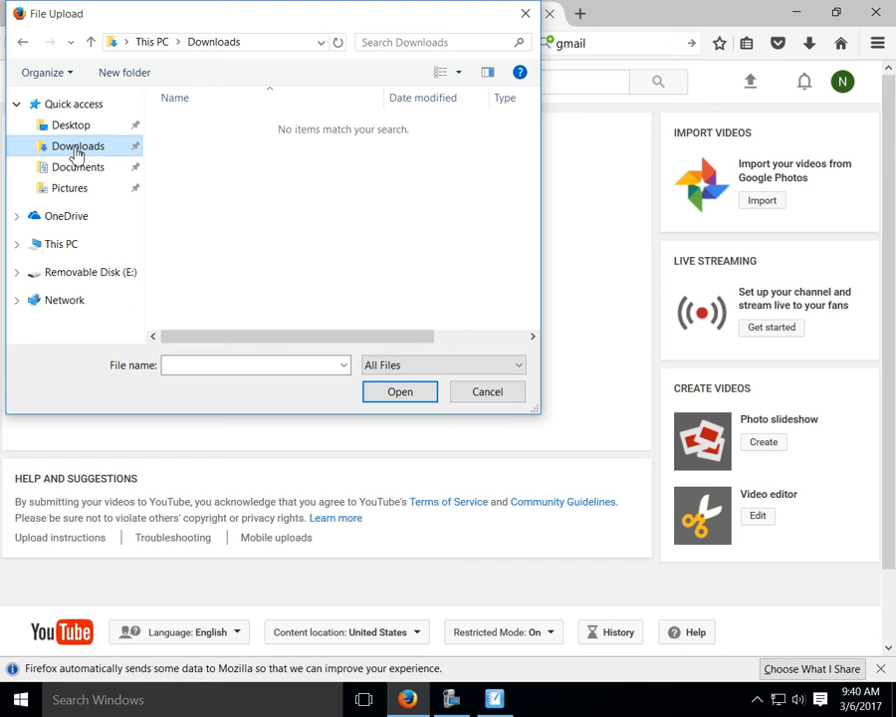
{"action": "left_click", "coordinate": [70, 168]}
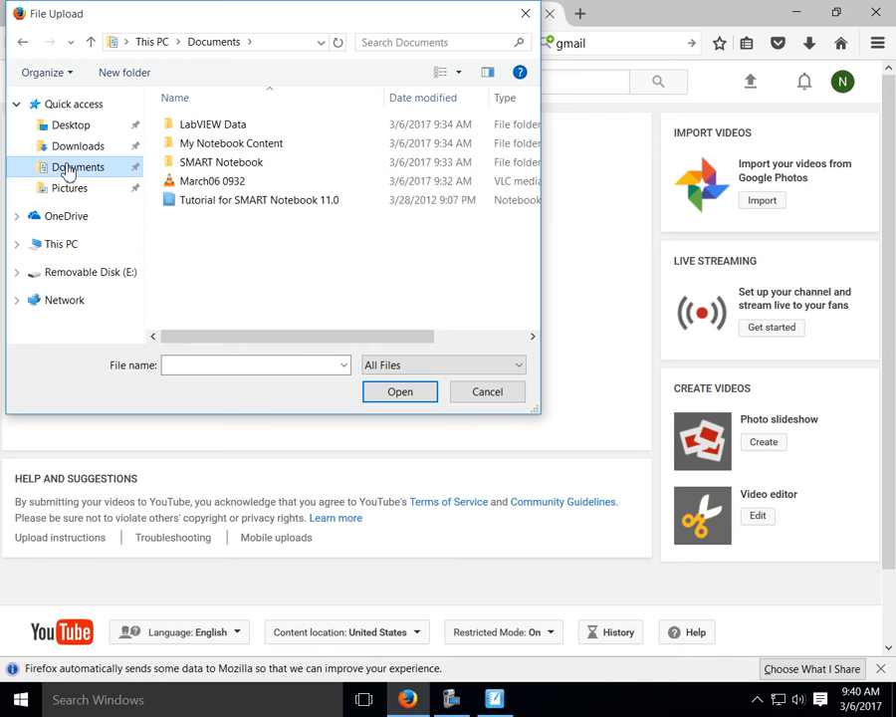
{"action": "left_click", "coordinate": [219, 181]}
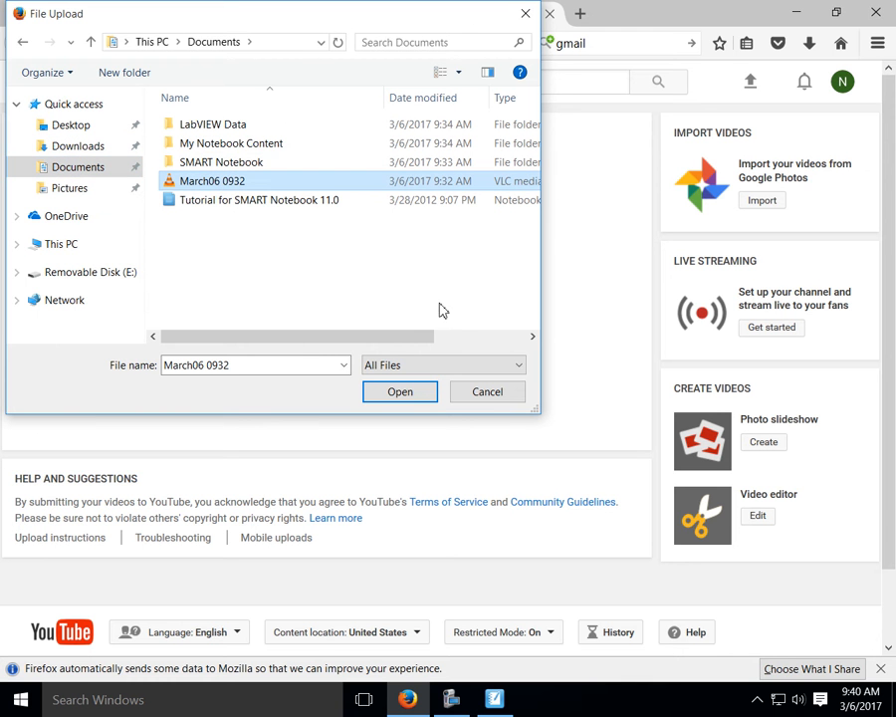
{"action": "left_click", "coordinate": [404, 398]}
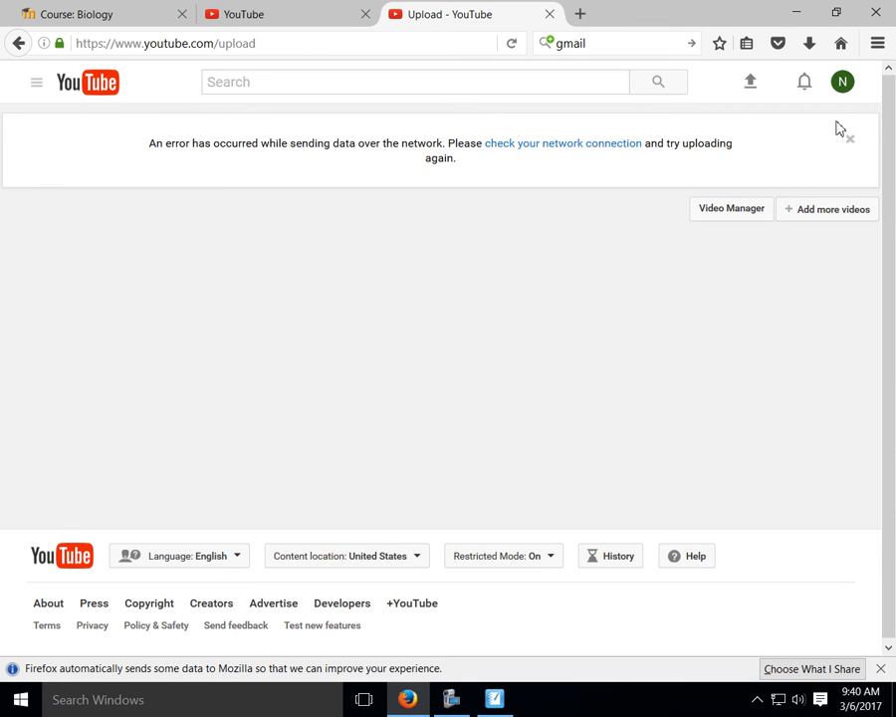
Check which account is signed in, and view the channel's videos in Video Manager before returning to the upload page
{"action": "left_click", "coordinate": [842, 90]}
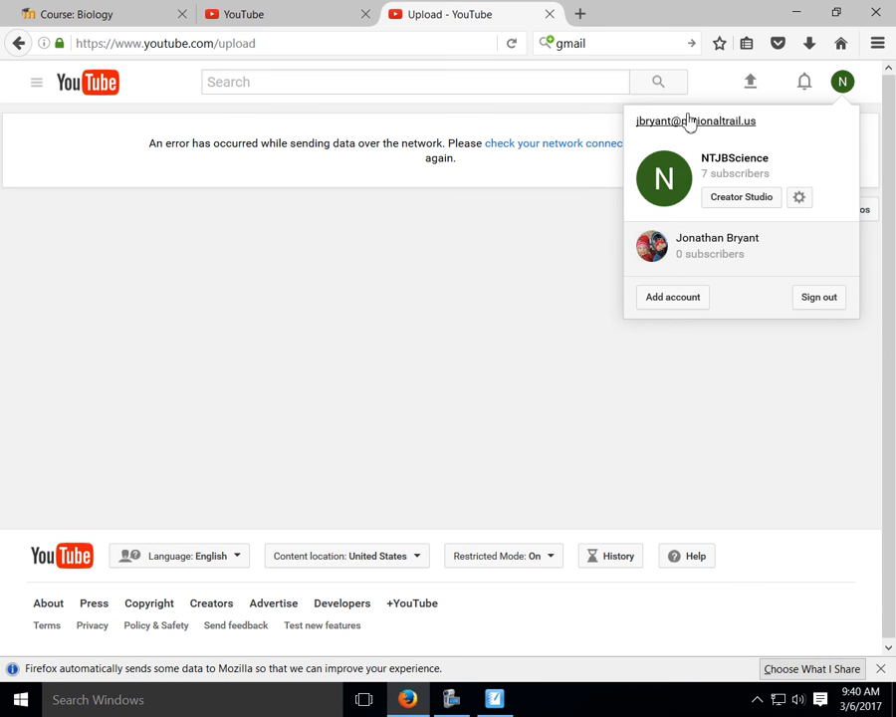
{"action": "left_click", "coordinate": [600, 138]}
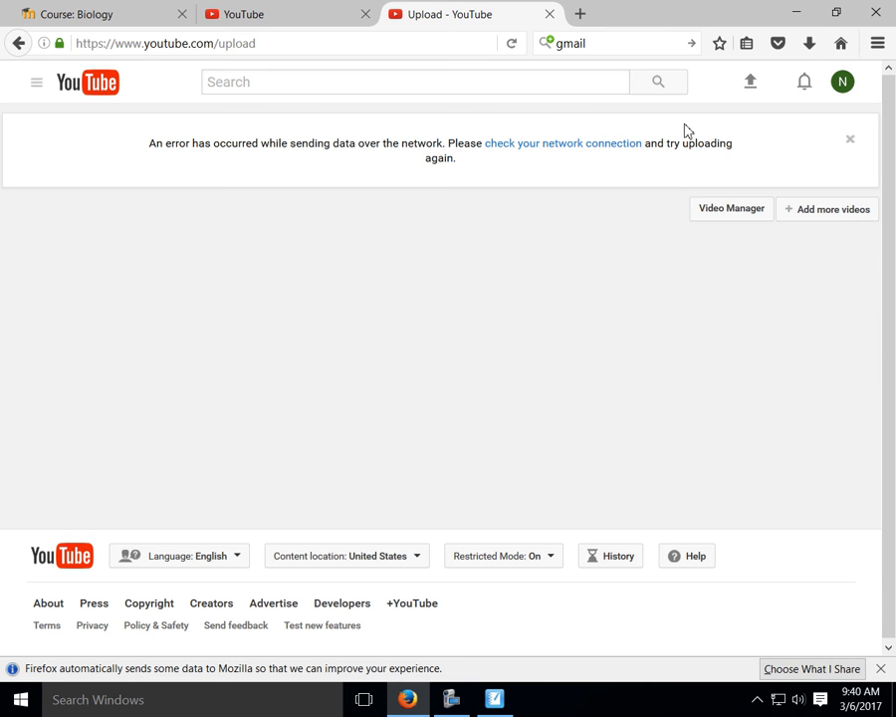
{"action": "left_click", "coordinate": [733, 210]}
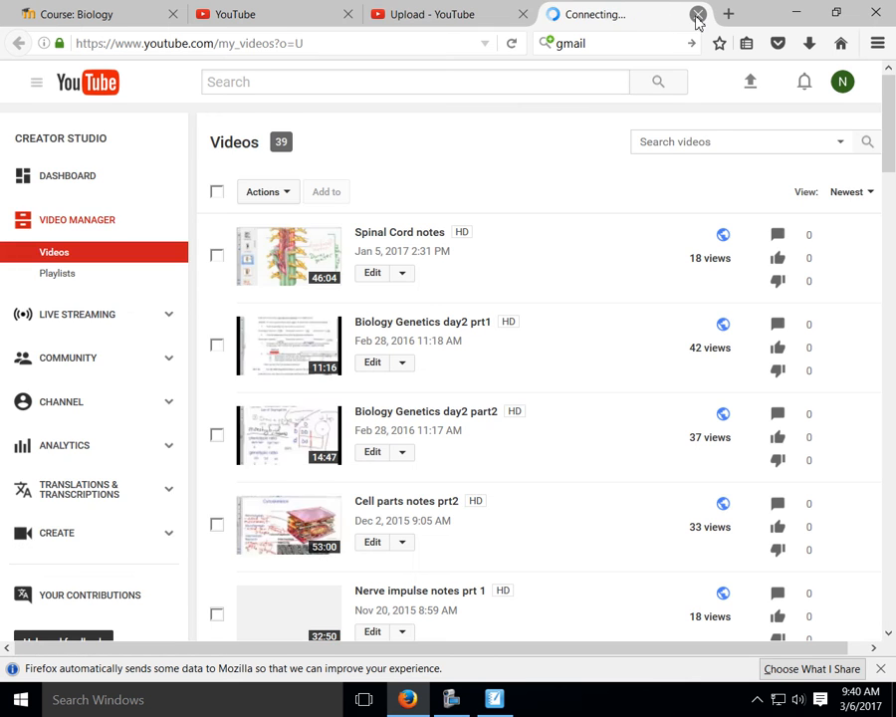
{"action": "left_click", "coordinate": [698, 14]}
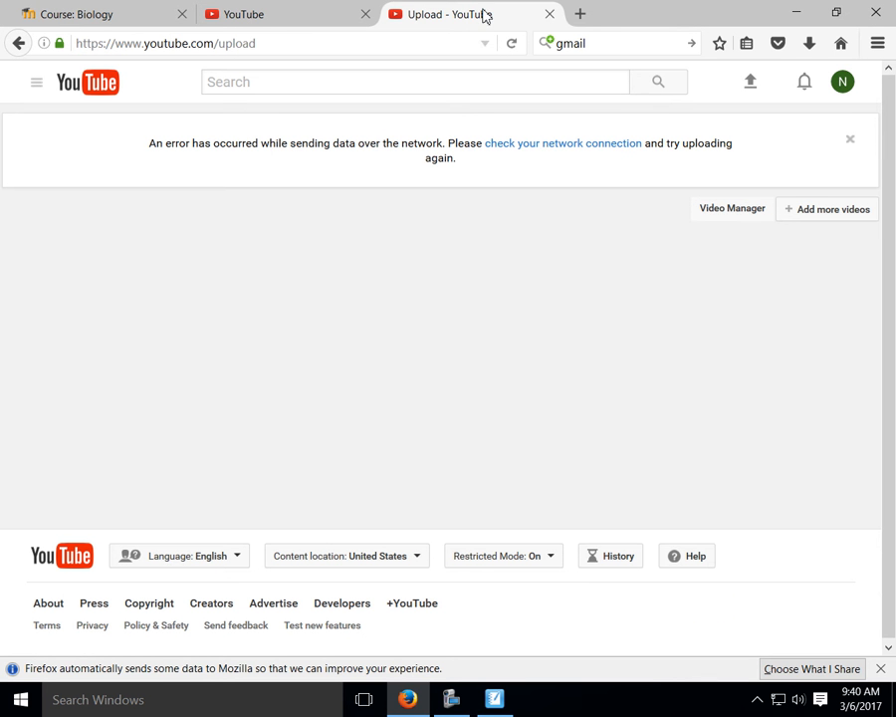
Dismiss the upload error and upload the March06 0932 video from Documents again
{"action": "left_click", "coordinate": [851, 142]}
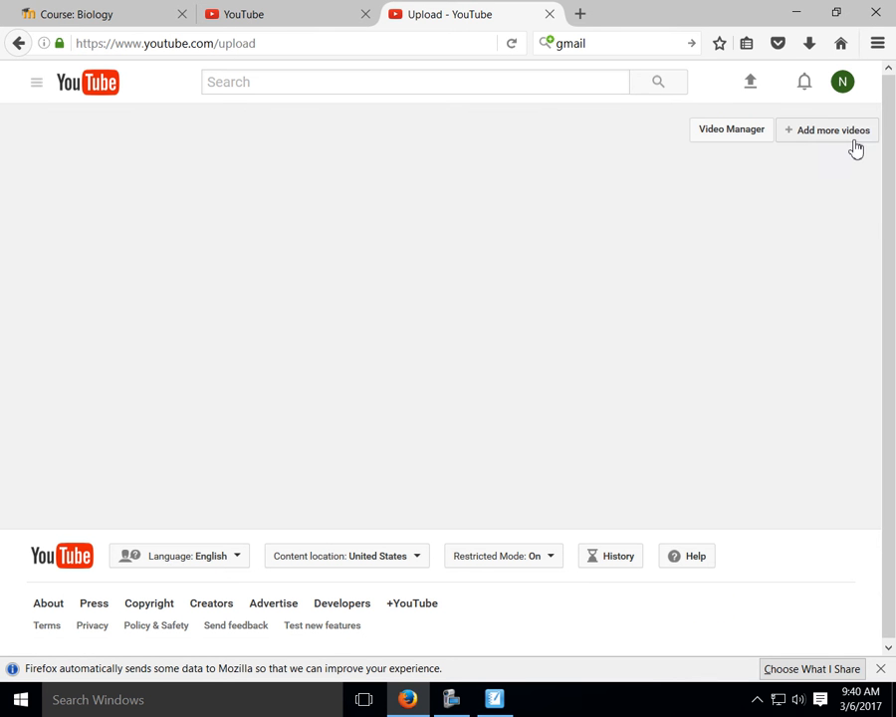
{"action": "left_click", "coordinate": [832, 132]}
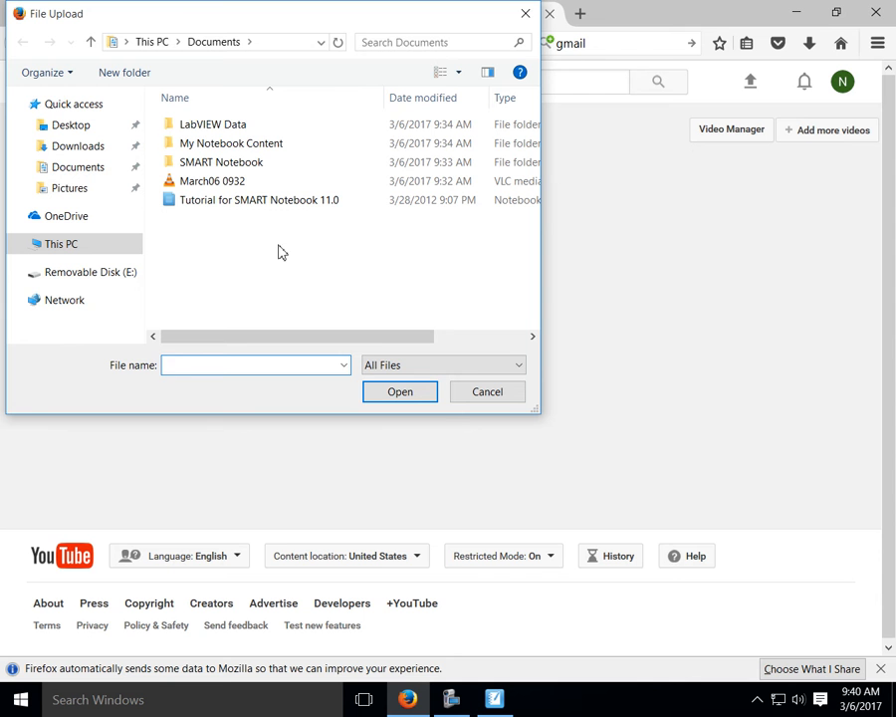
{"action": "left_click", "coordinate": [210, 183]}
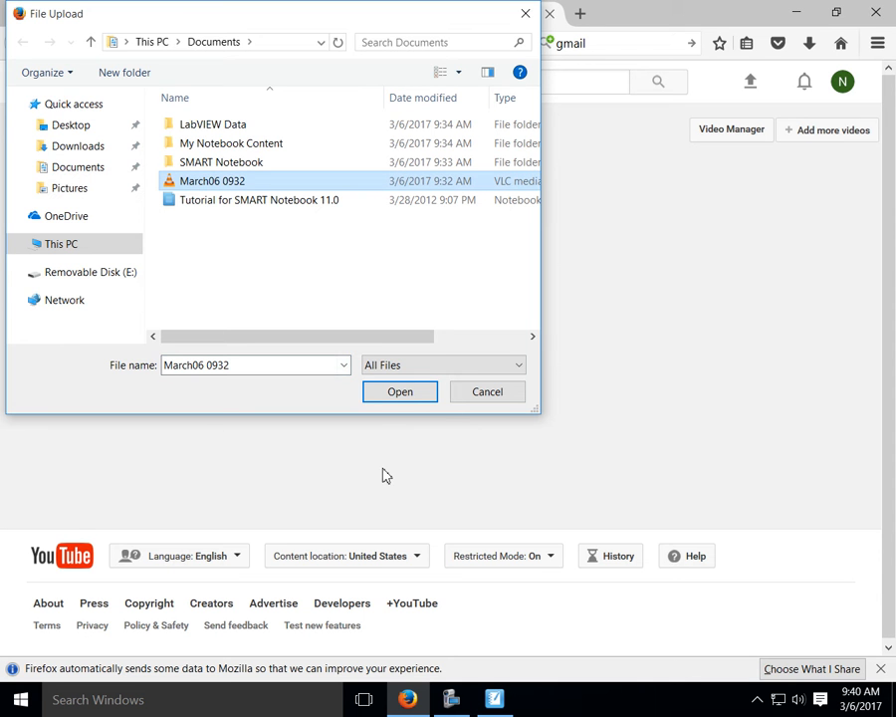
{"action": "left_click", "coordinate": [381, 395]}
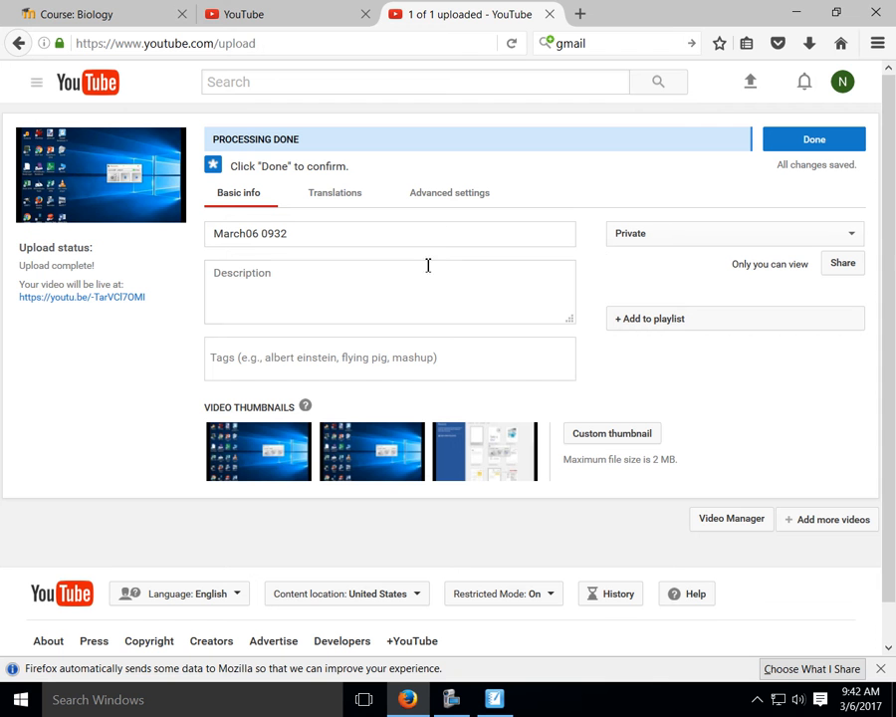
Enter "Tech Inservice 2017" as the description of the uploaded video
{"action": "left_click", "coordinate": [392, 309]}
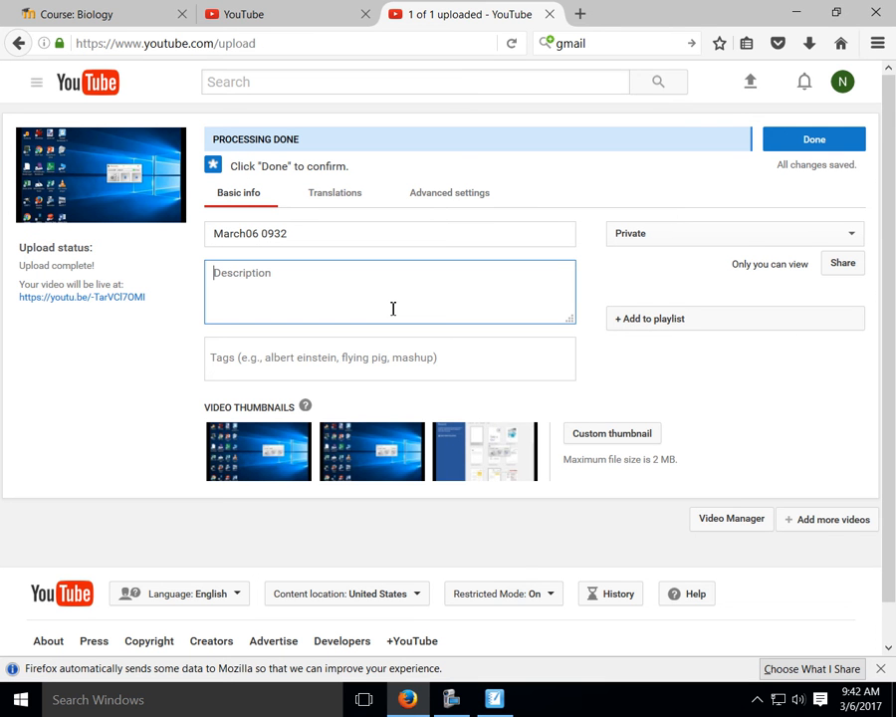
{"action": "type", "text": "Te"}
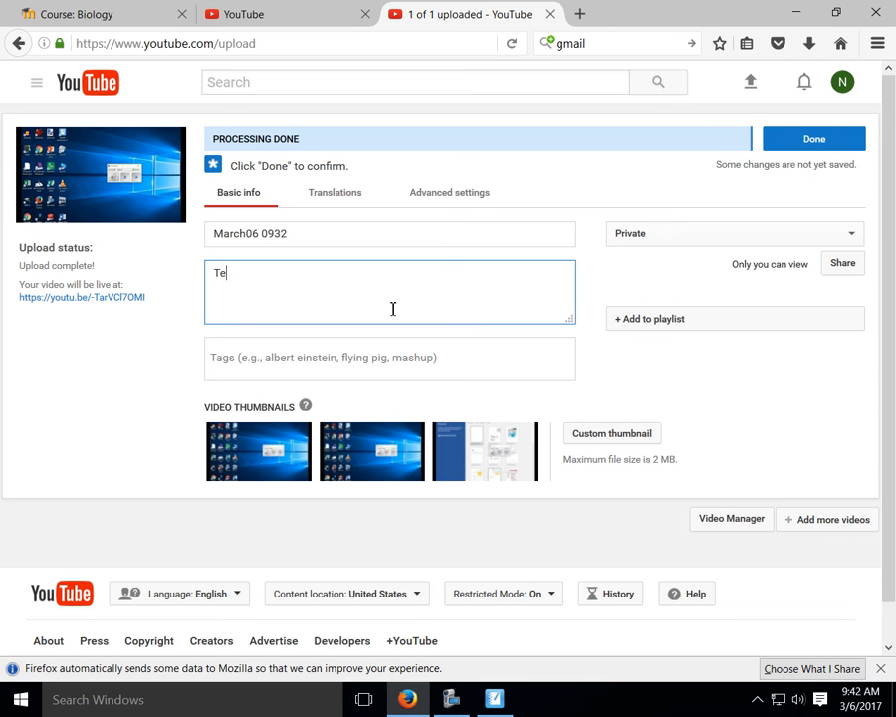
{"action": "type", "text": "ch Inservice 2017"}
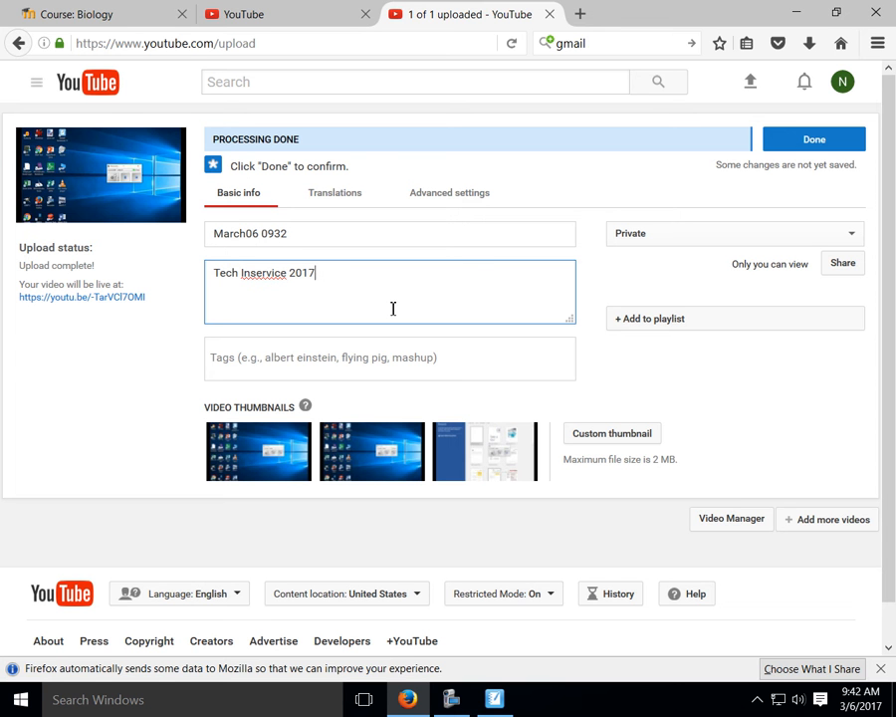
Tag the uploaded video "youtube posting" and confirm its details
{"action": "left_click", "coordinate": [290, 358]}
{"action": "type", "text": "yout"}
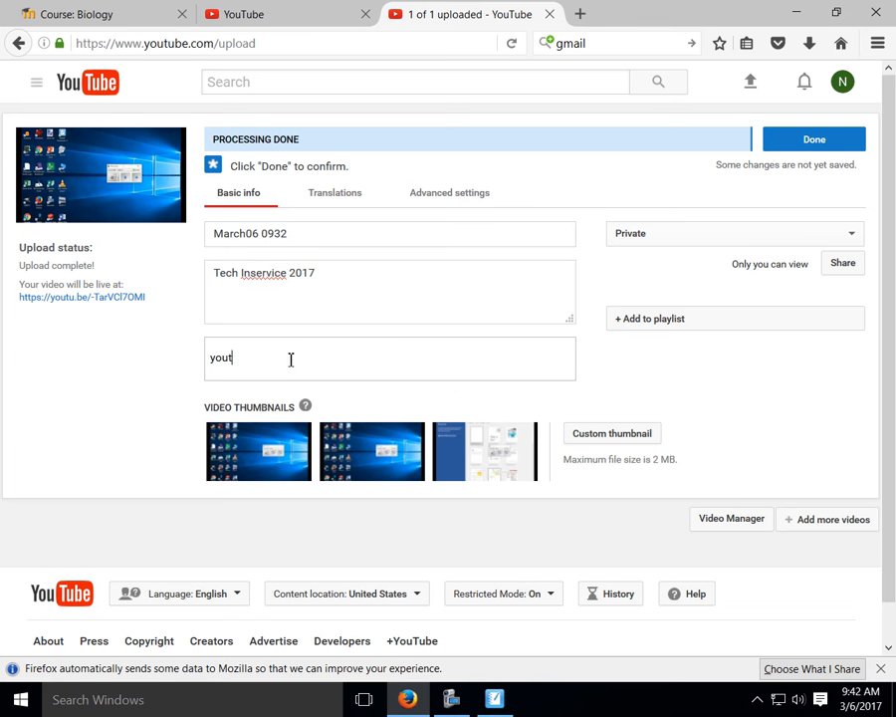
{"action": "type", "text": "ube posting"}
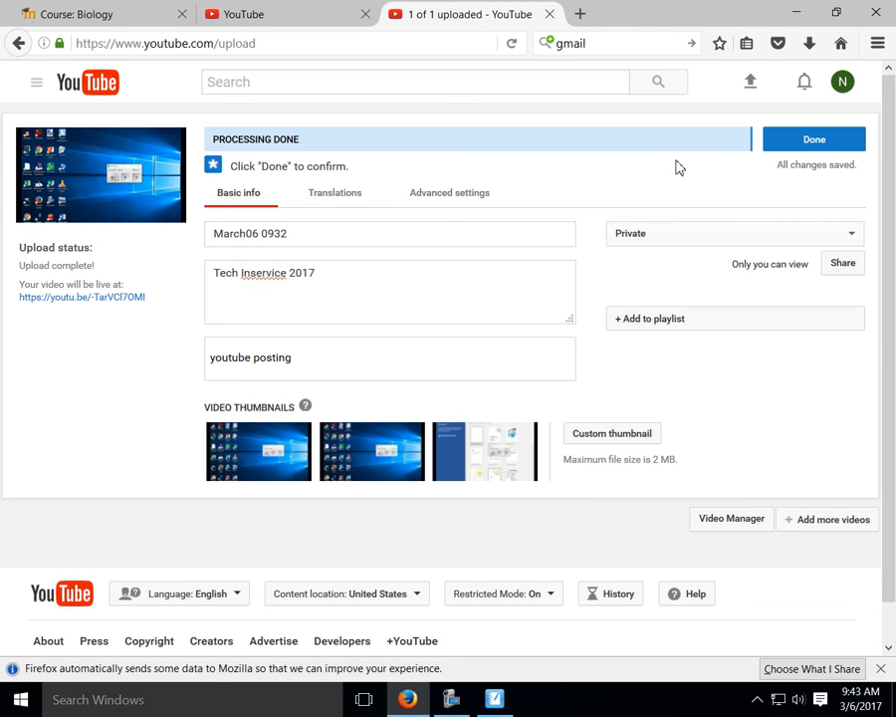
{"action": "left_click", "coordinate": [832, 144]}
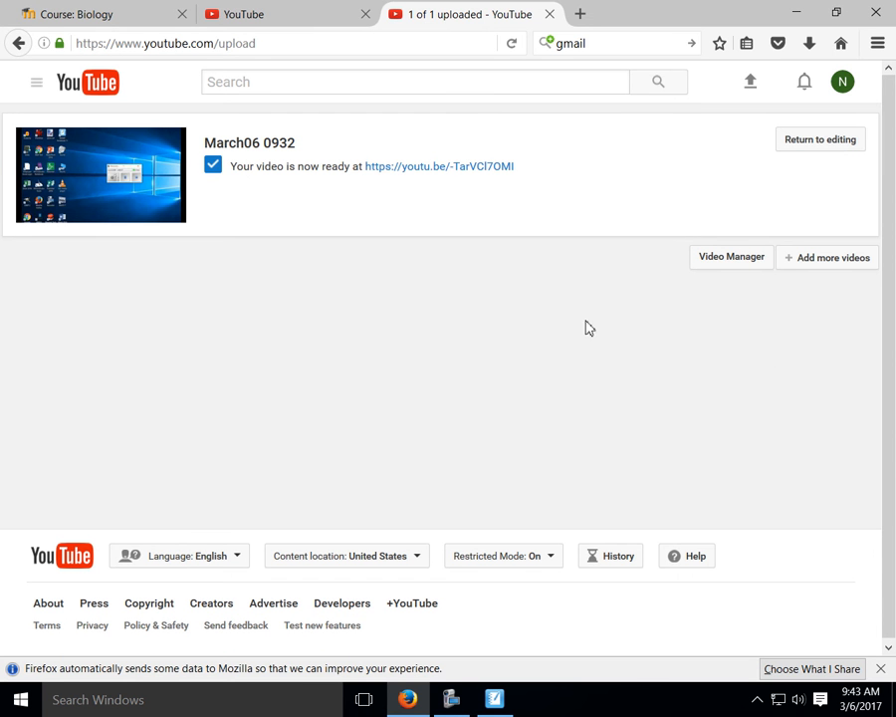
Open the March06 0932 video from Video Manager, then pause it and enlarge the player to theater mode
{"action": "left_click", "coordinate": [733, 261]}
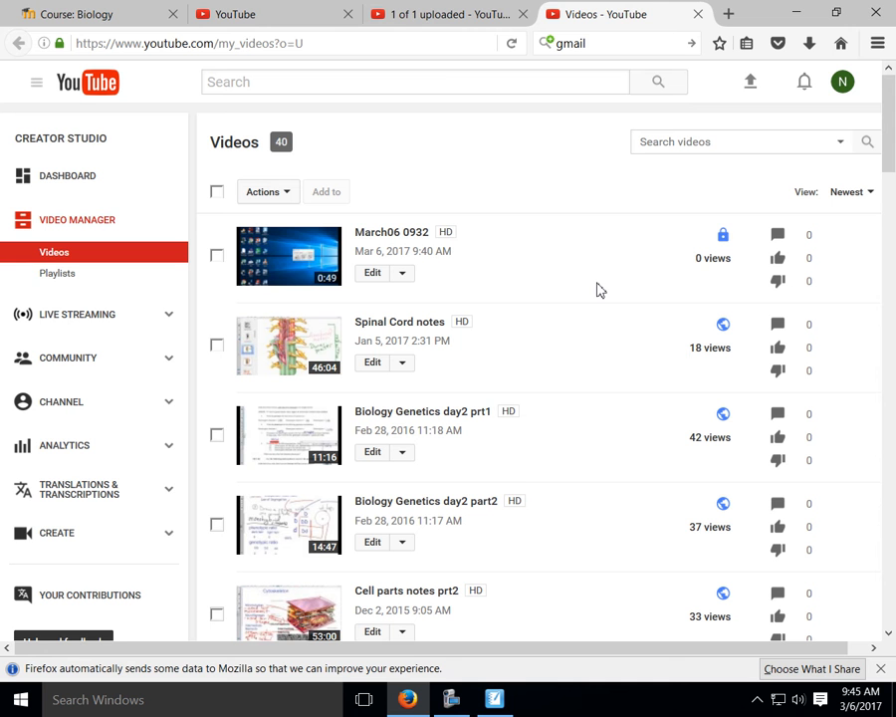
{"action": "left_click", "coordinate": [294, 259]}
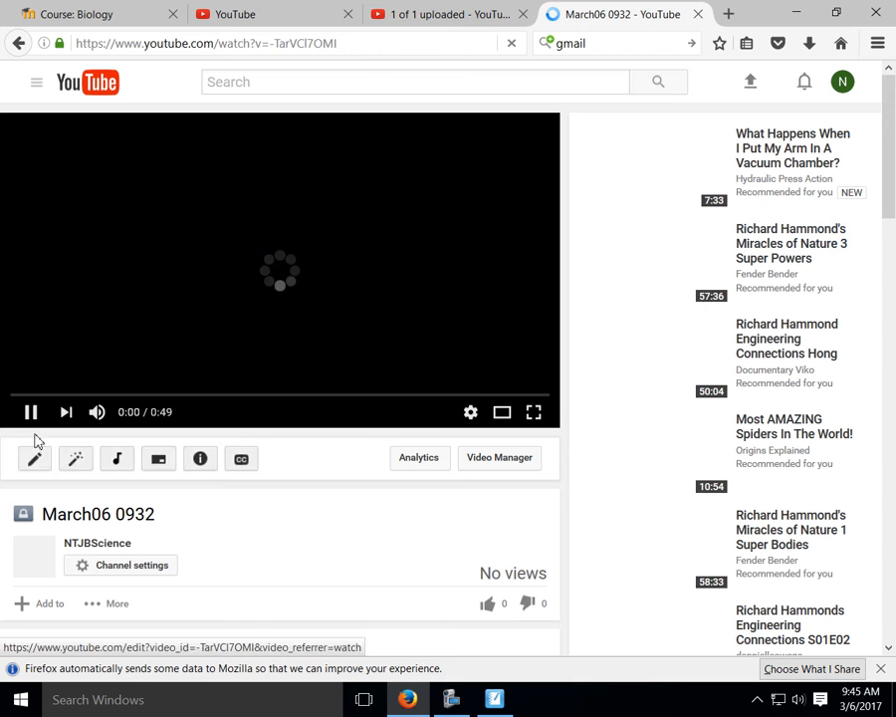
{"action": "left_click", "coordinate": [30, 412]}
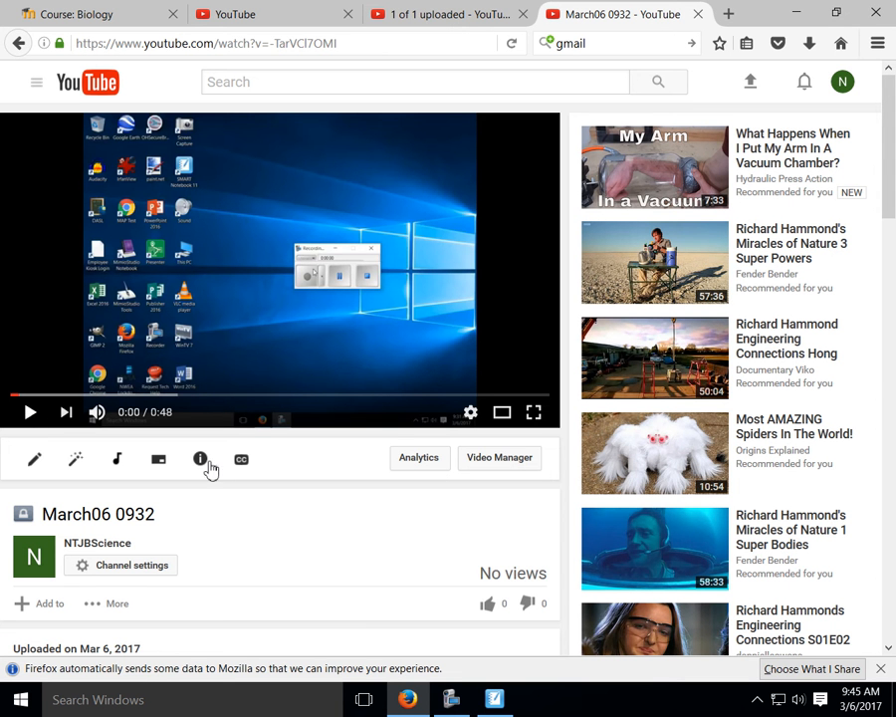
{"action": "left_click", "coordinate": [502, 413]}
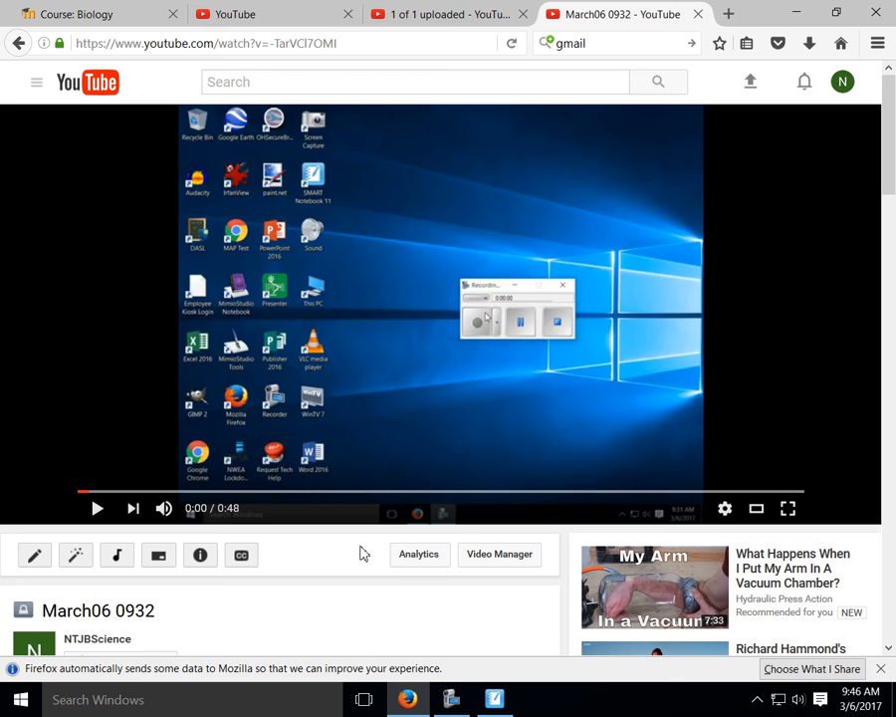
{"action": "left_click", "coordinate": [289, 706]}
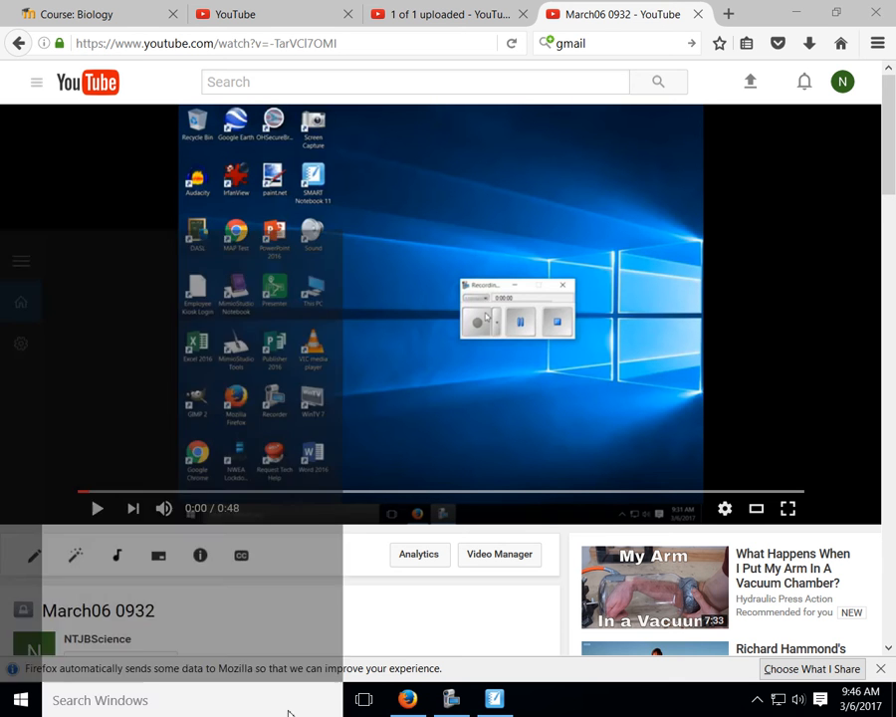
{"action": "left_click", "coordinate": [448, 705]}
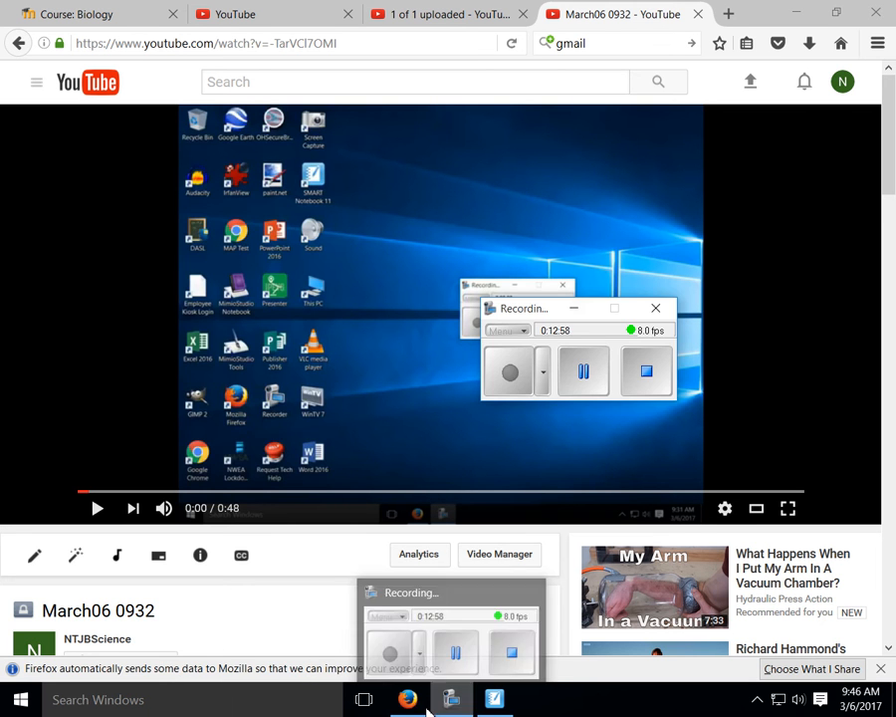
{"action": "left_click", "coordinate": [583, 371]}
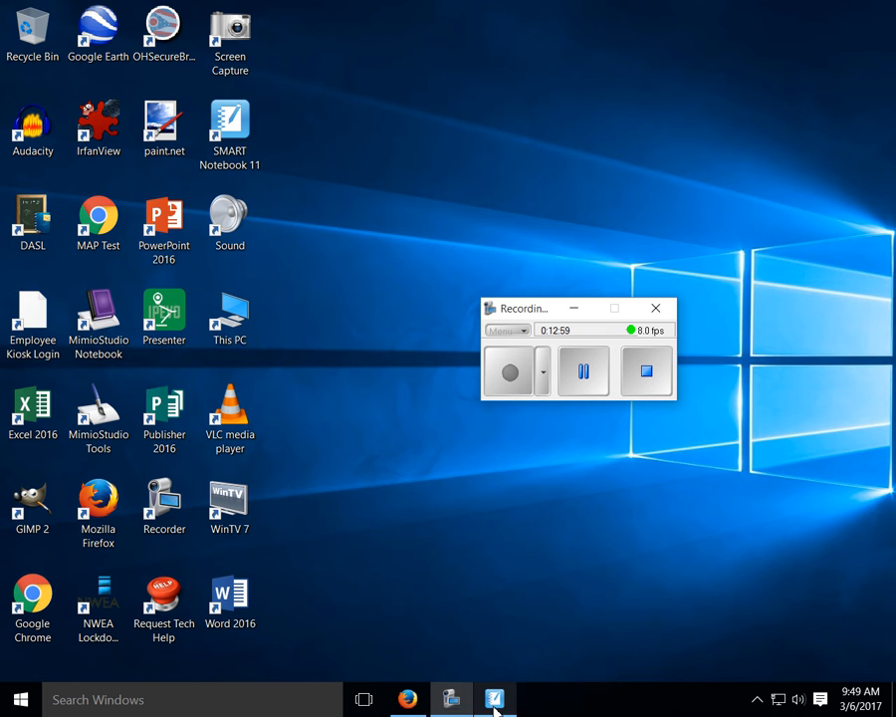
{"action": "left_click", "coordinate": [407, 700]}
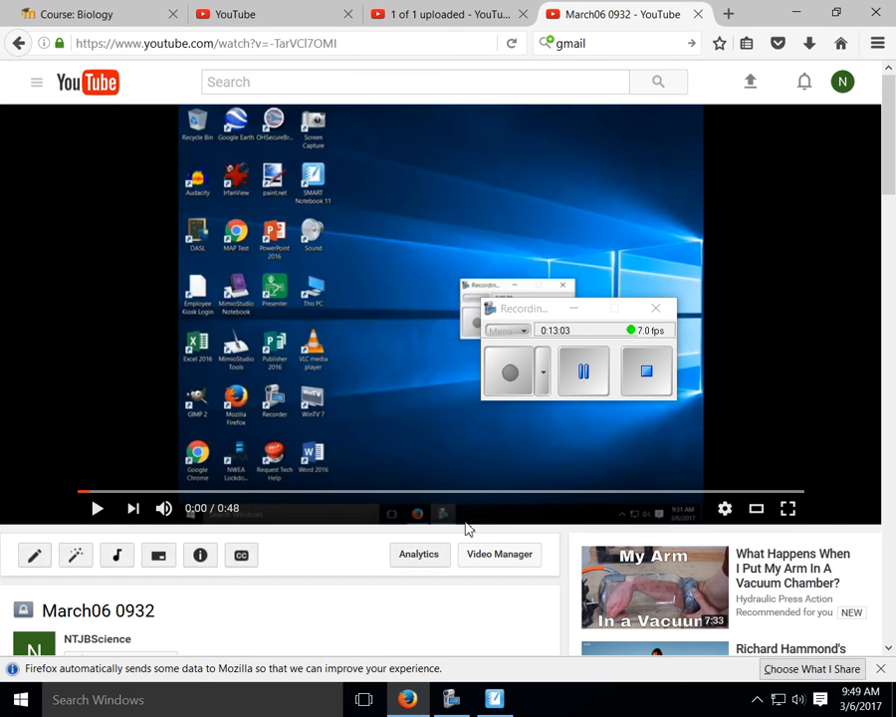
{"action": "left_click", "coordinate": [574, 309]}
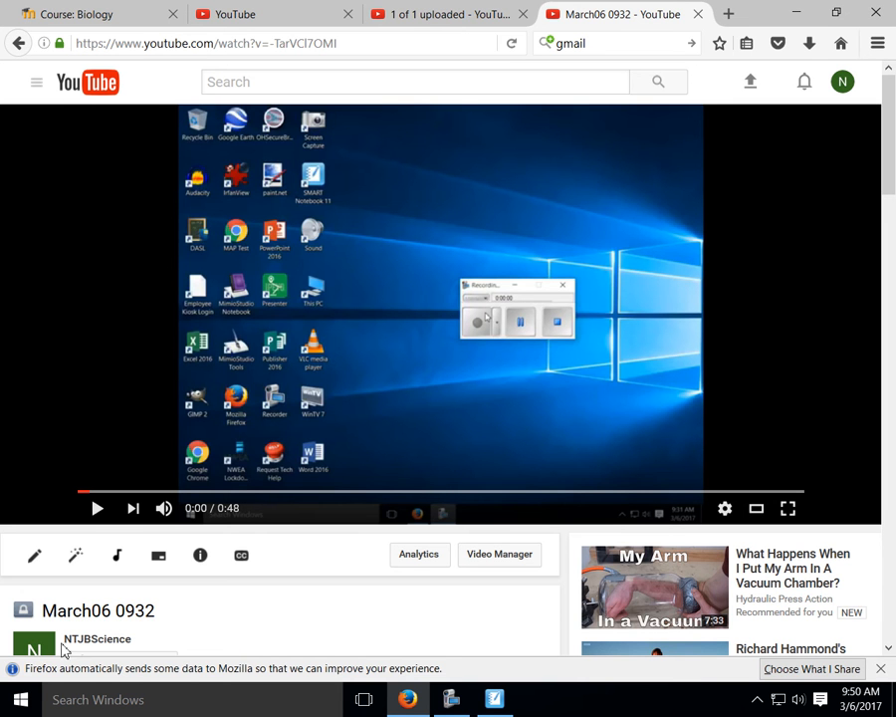
Open the March06 0932 video's info and settings and review its title, description, tag and privacy details
{"action": "left_click", "coordinate": [37, 564]}
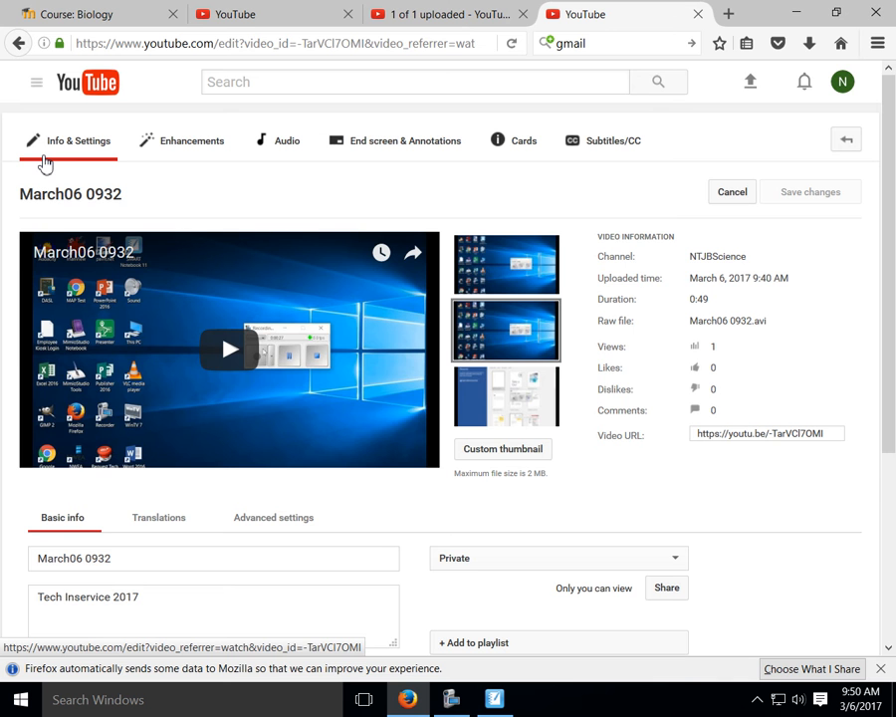
{"action": "scroll", "coordinate": [100, 214], "scroll_direction": "down", "scroll_amount": 3}
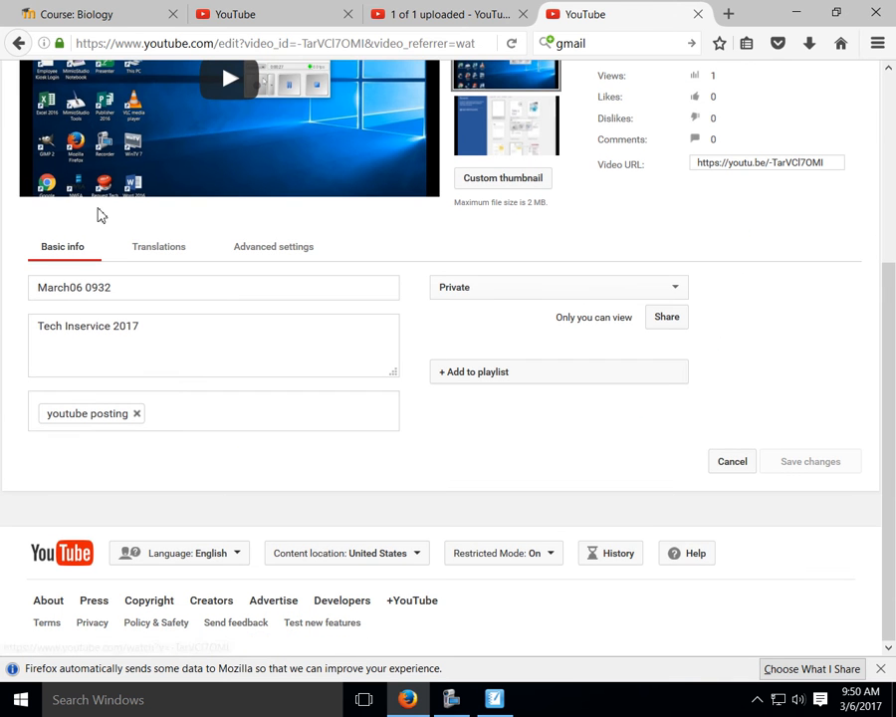
{"action": "scroll", "coordinate": [154, 384], "scroll_direction": "up", "scroll_amount": 3}
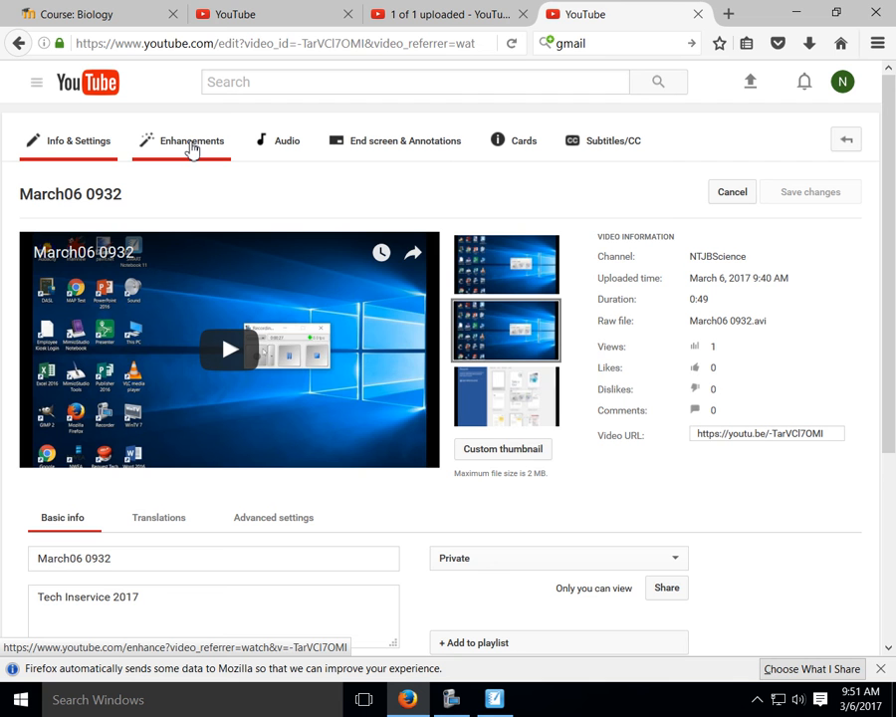
View the video's Enhancements page with the preview paused, then go back to the Video Manager list
{"action": "left_click", "coordinate": [193, 150]}
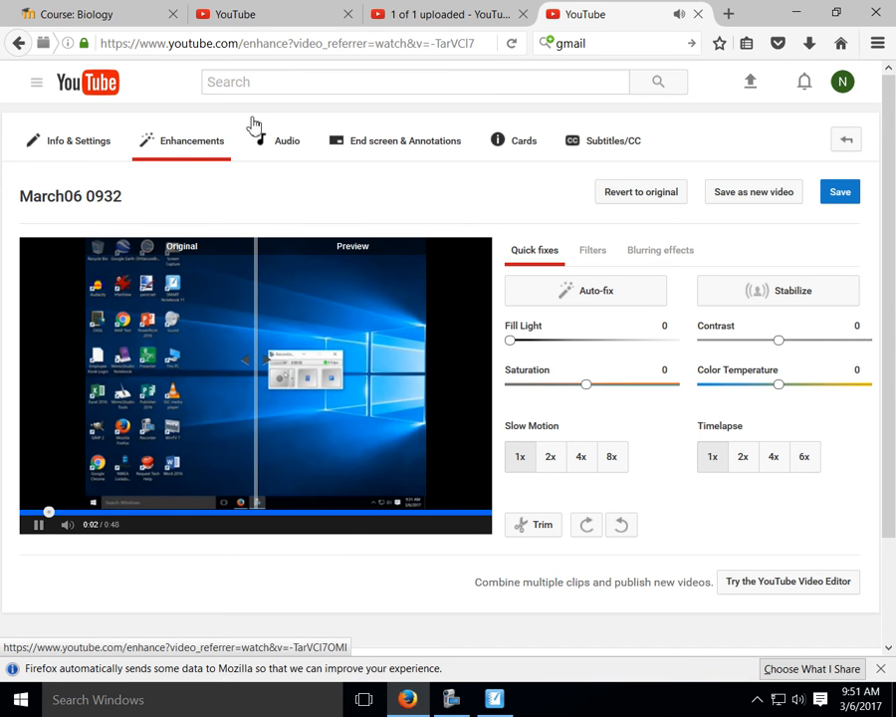
{"action": "left_click", "coordinate": [37, 528]}
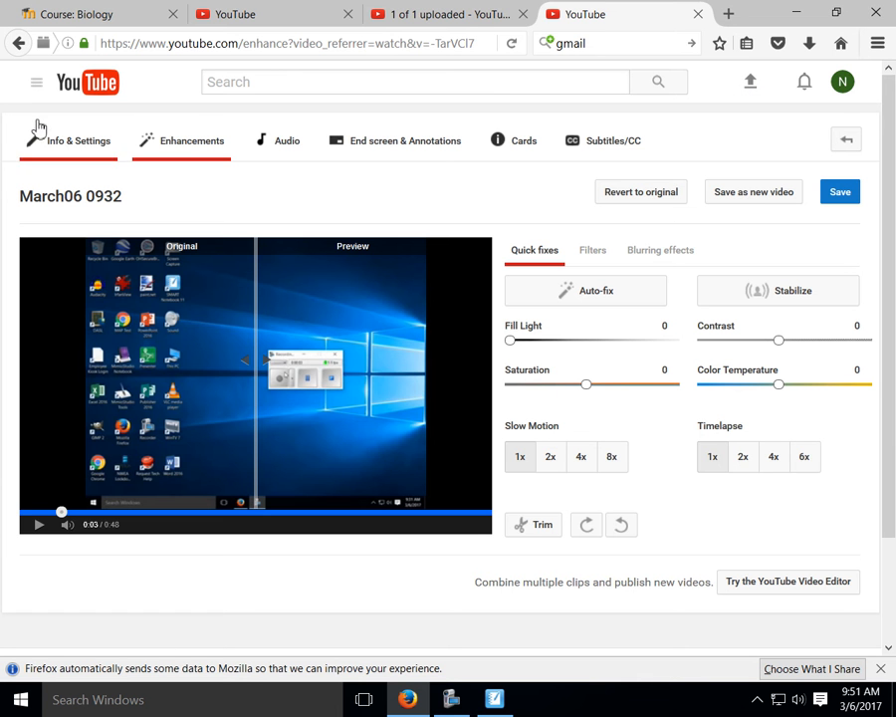
{"action": "left_click", "coordinate": [17, 46]}
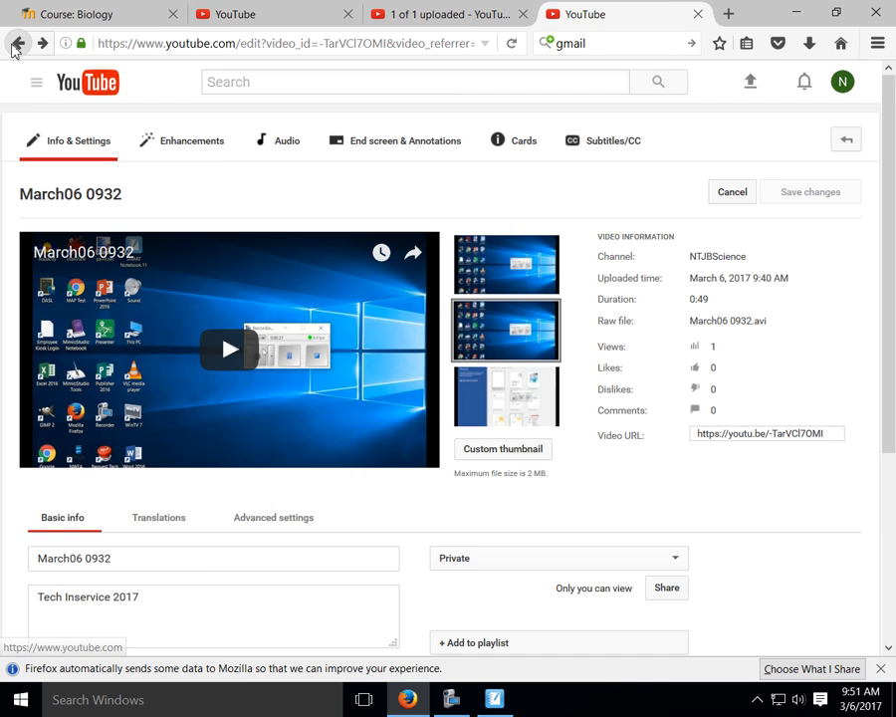
{"action": "left_click", "coordinate": [17, 46]}
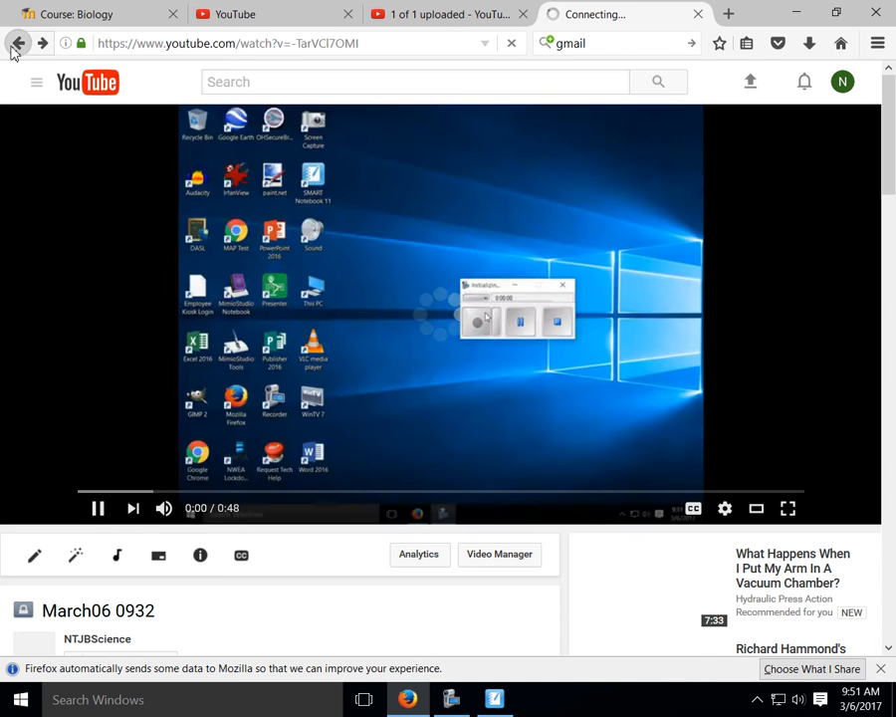
{"action": "left_click", "coordinate": [17, 46]}
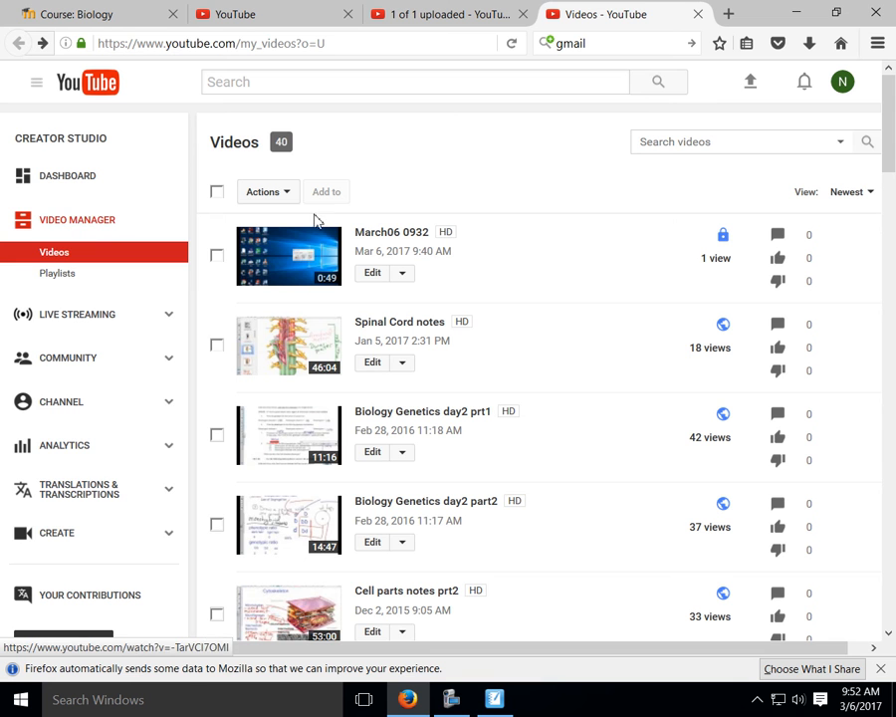
Reopen the March06 0932 video from Video Manager, pause it, then open its enhancements and pause the preview
{"action": "left_click", "coordinate": [326, 267]}
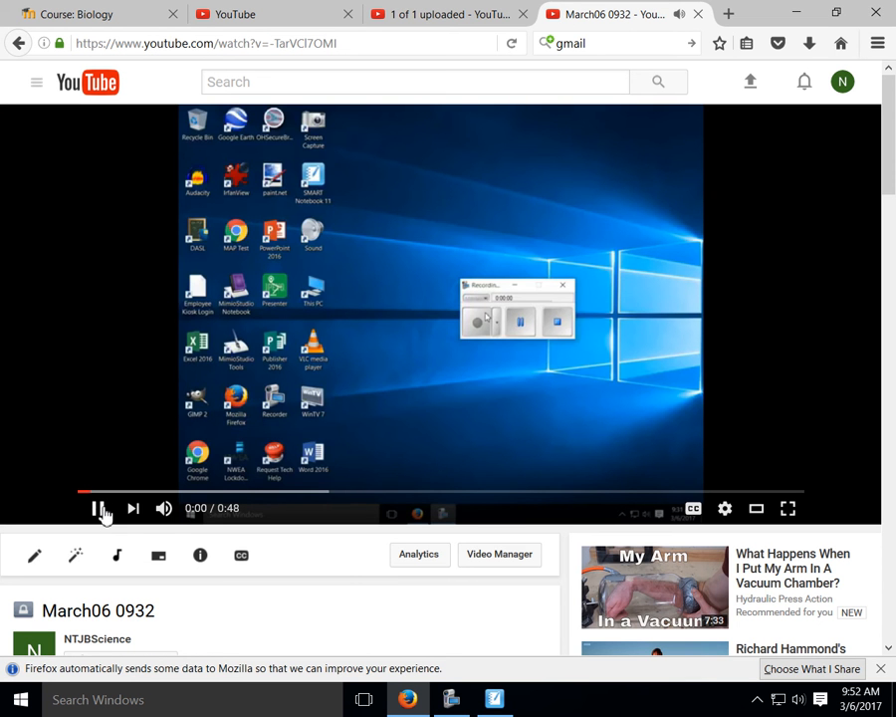
{"action": "left_click", "coordinate": [100, 509]}
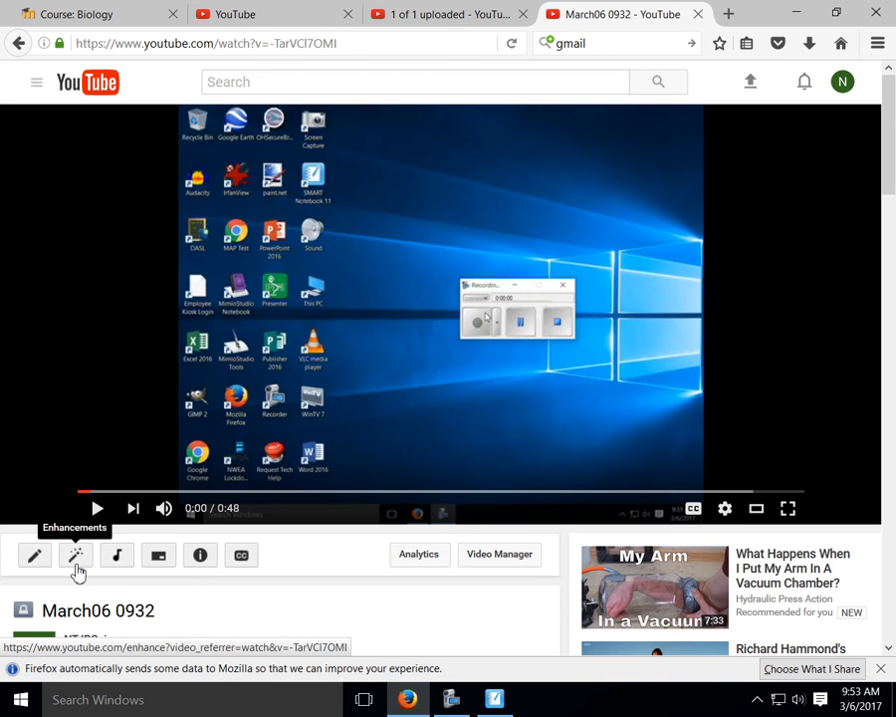
{"action": "left_click", "coordinate": [76, 565]}
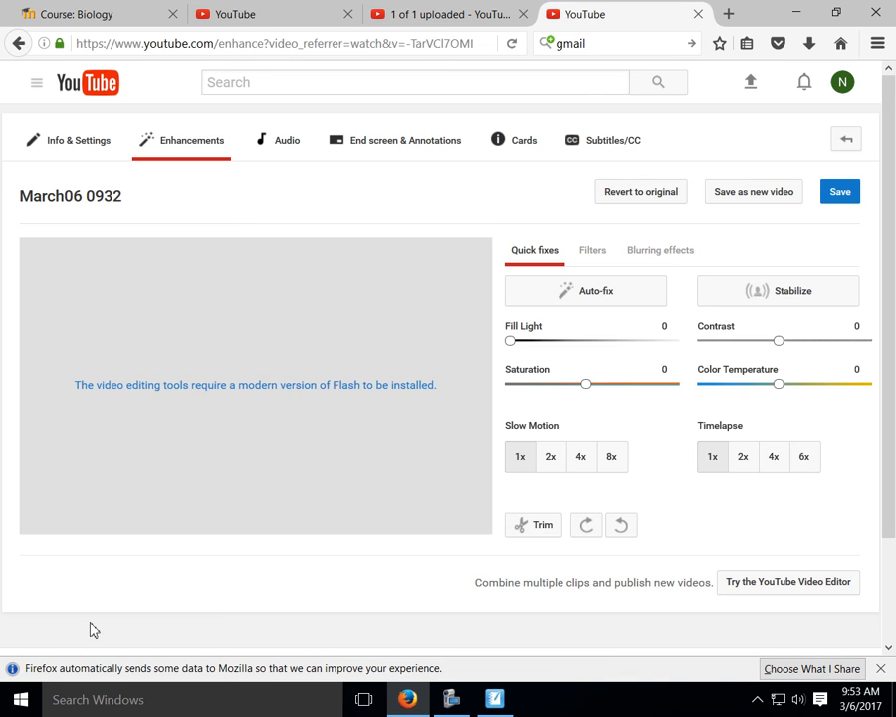
{"action": "left_click", "coordinate": [35, 529]}
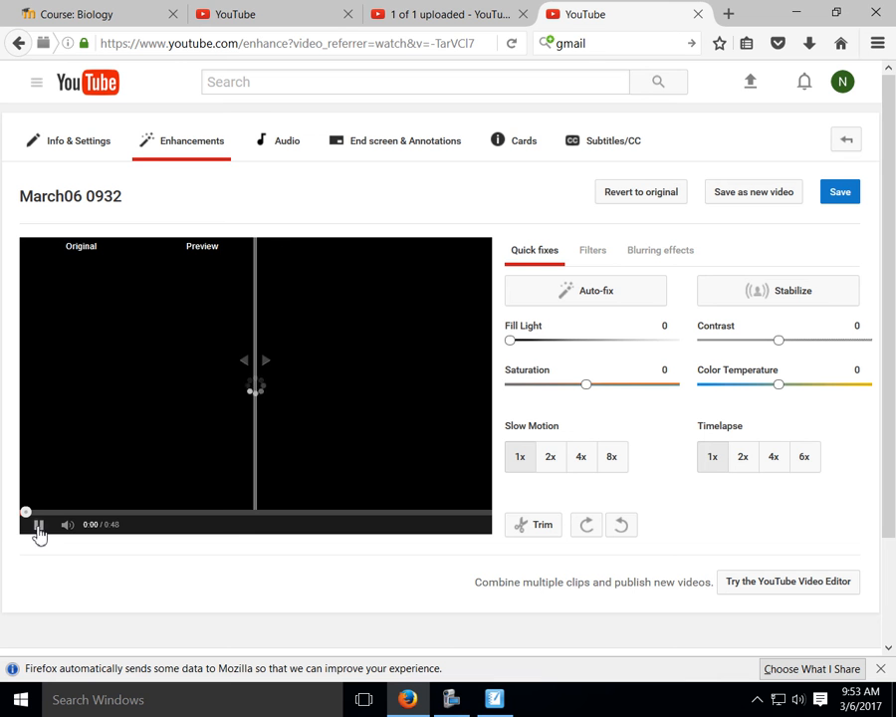
{"action": "left_click", "coordinate": [38, 529]}
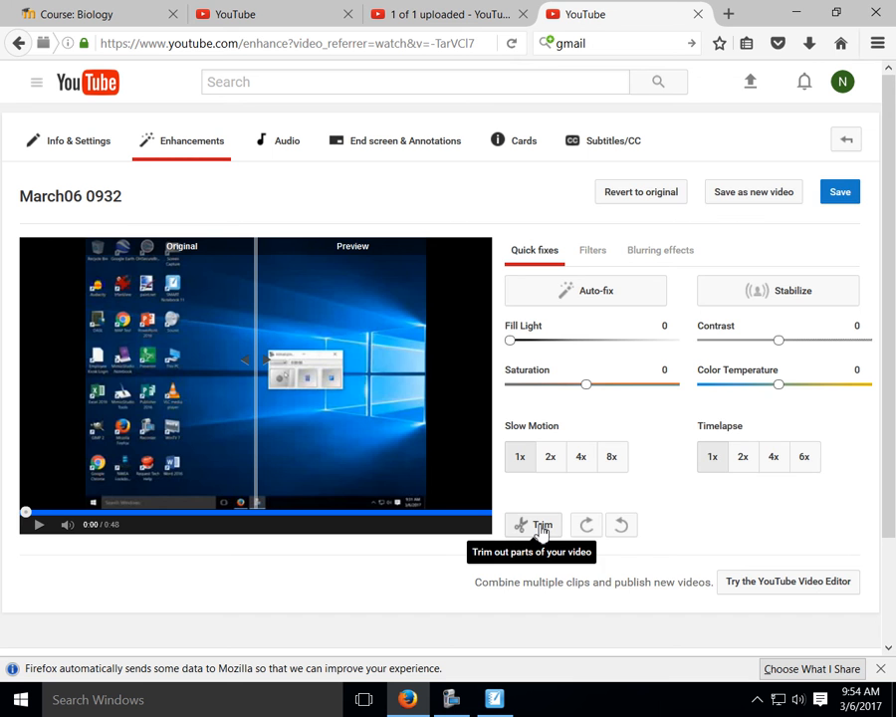
Start trimming the video and set the kept range from about 0:08 to 0:36
{"action": "left_click", "coordinate": [539, 526]}
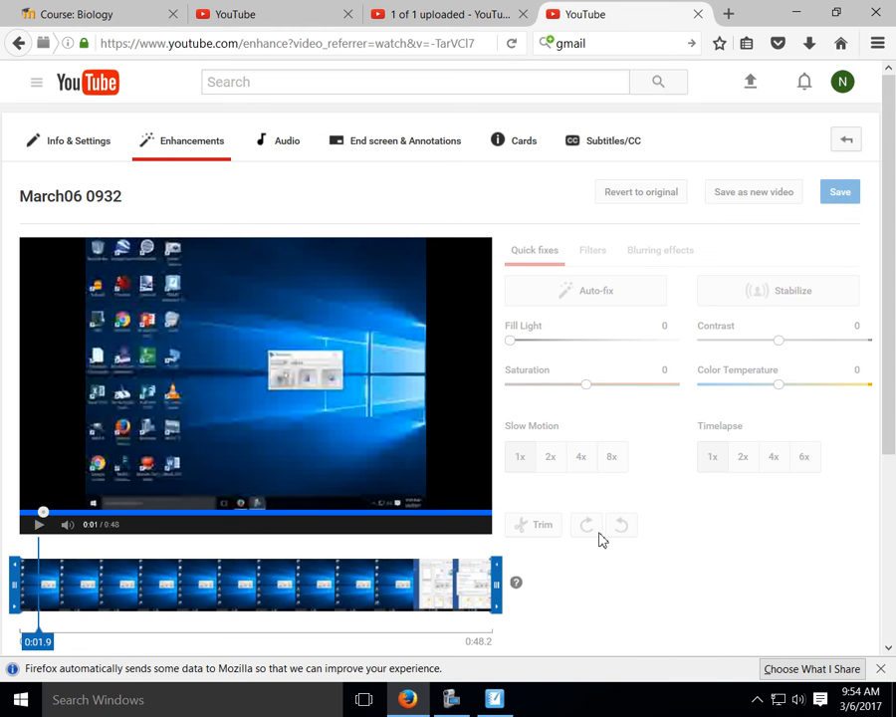
{"action": "key", "text": "ctrl+minus"}
{"action": "key", "text": "ctrl+plus"}
{"action": "key", "text": "ctrl+plus"}
{"action": "key", "text": "ctrl+plus"}
{"action": "key", "text": "ctrl+plus"}
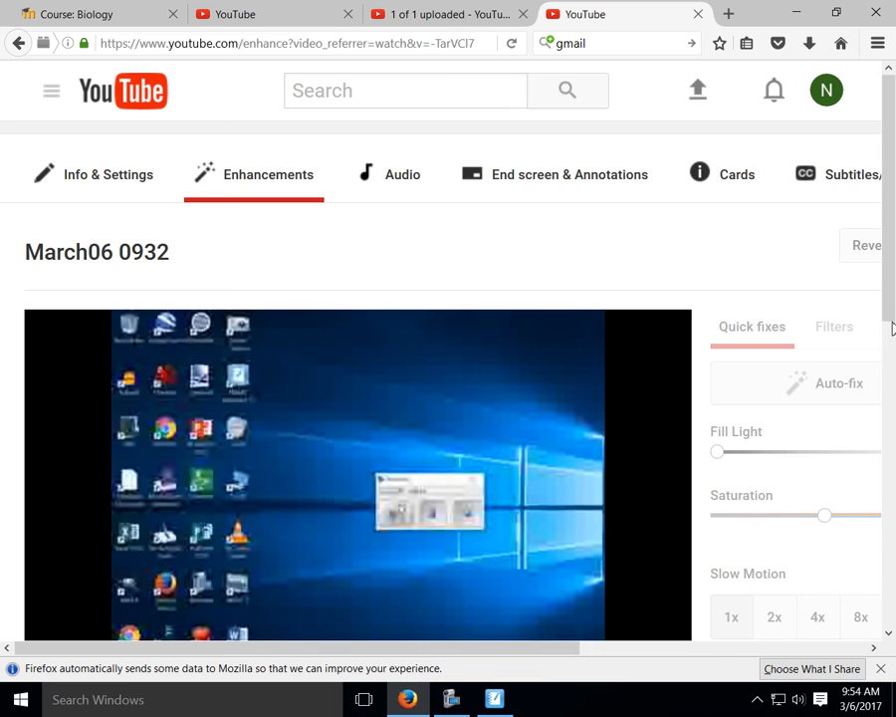
{"action": "scroll", "coordinate": [891, 319], "scroll_direction": "down", "scroll_amount": 3}
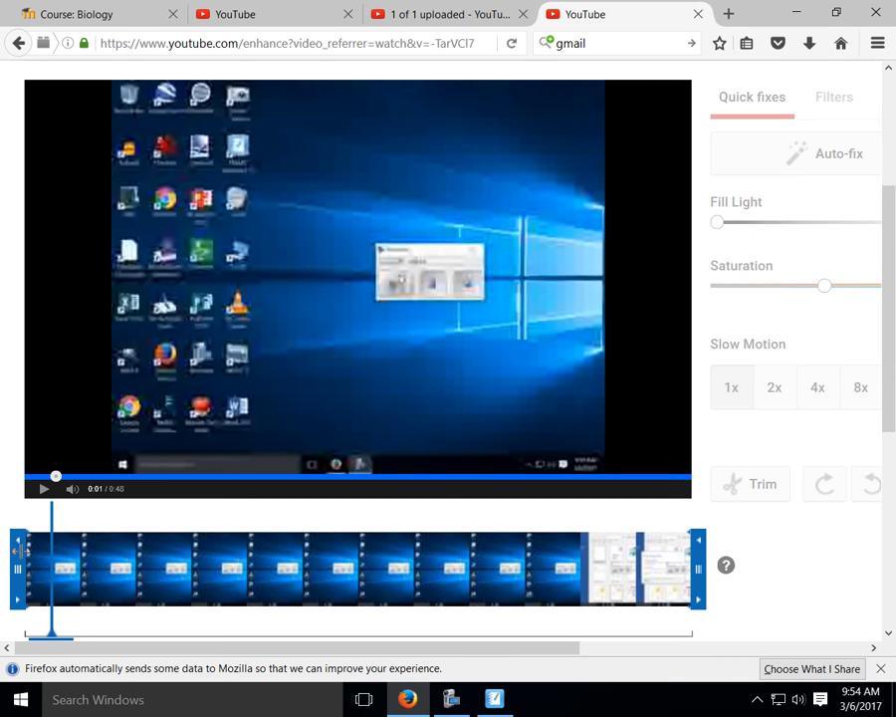
{"action": "mouse_move", "coordinate": [26, 553]}
{"action": "left_mouse_down"}
{"action": "mouse_move", "coordinate": [92, 569]}
{"action": "mouse_move", "coordinate": [242, 570]}
{"action": "mouse_move", "coordinate": [80, 573]}
{"action": "mouse_move", "coordinate": [137, 570]}
{"action": "left_mouse_up"}
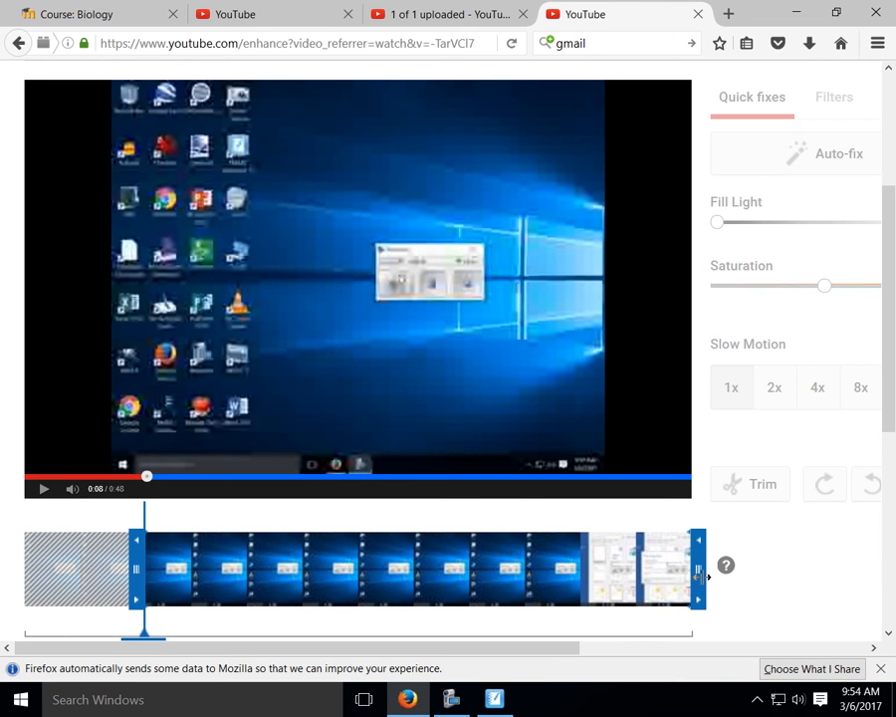
{"action": "mouse_move", "coordinate": [703, 576]}
{"action": "left_mouse_down"}
{"action": "mouse_move", "coordinate": [538, 601]}
{"action": "mouse_move", "coordinate": [534, 591]}
{"action": "left_mouse_up"}
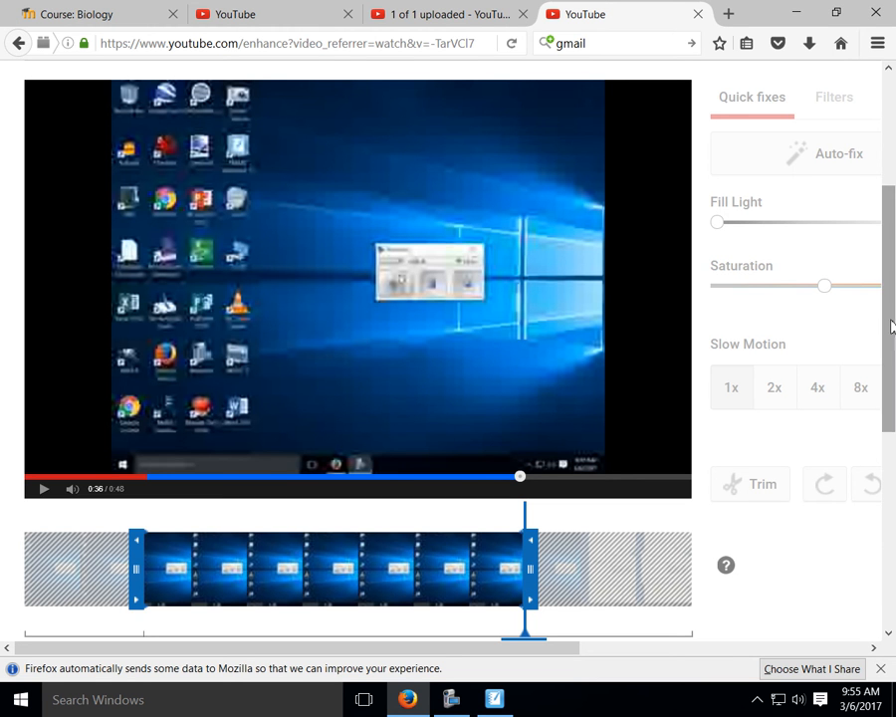
Split the trimmed clip at 0:22.6 on the timeline
{"action": "left_click_drag", "start_coordinate": [892, 340], "coordinate": [893, 386]}
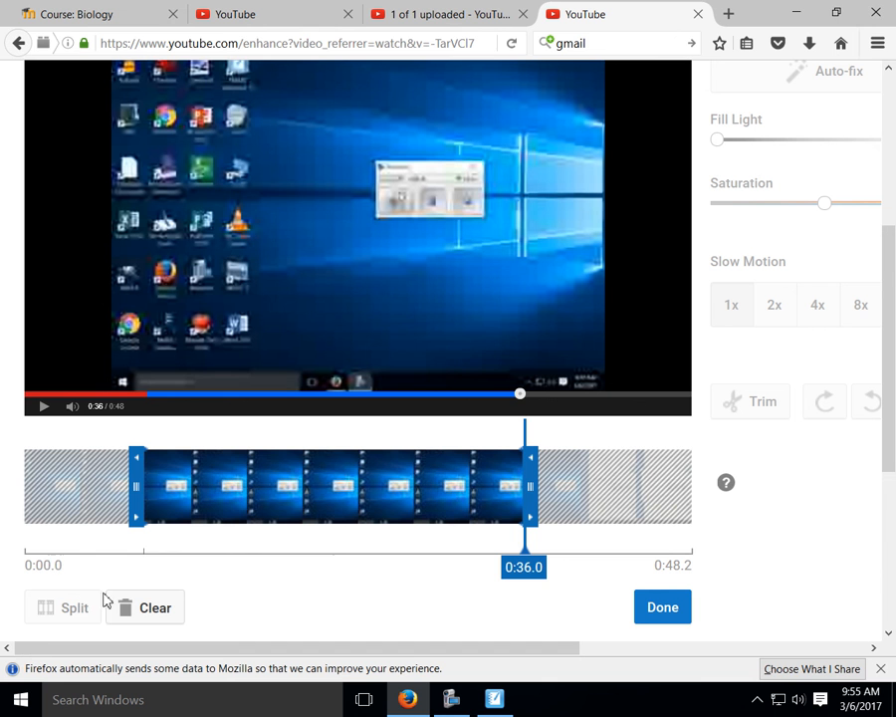
{"action": "left_click", "coordinate": [305, 502]}
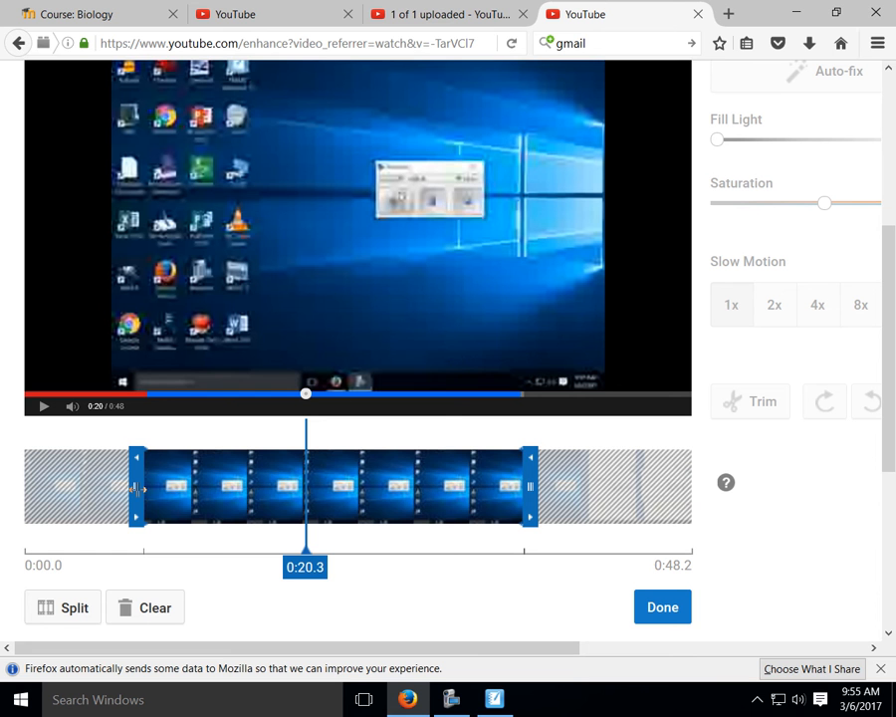
{"action": "left_click", "coordinate": [99, 486]}
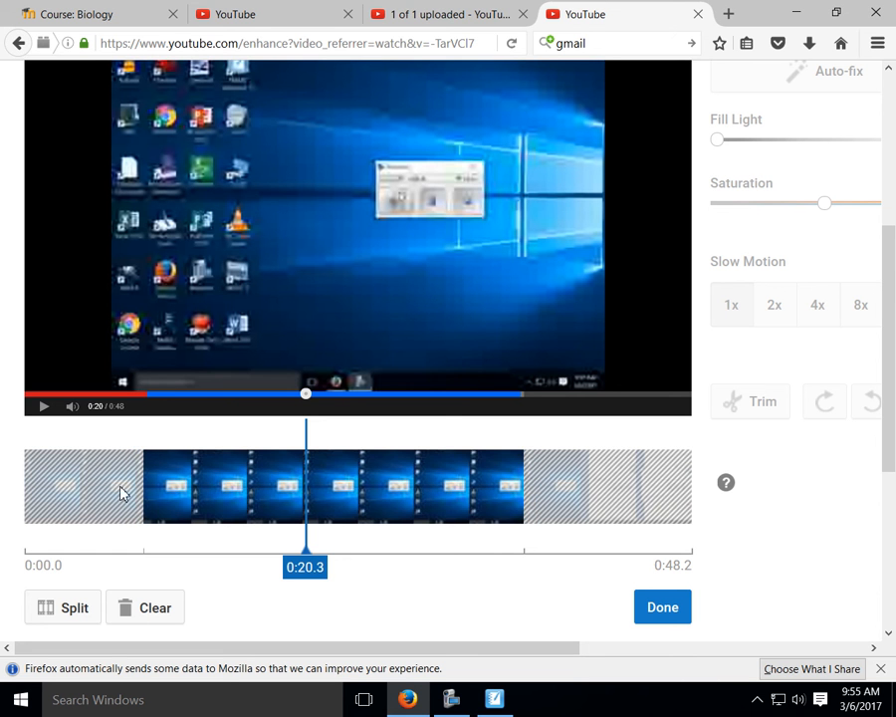
{"action": "left_click", "coordinate": [346, 500]}
{"action": "left_click", "coordinate": [468, 500]}
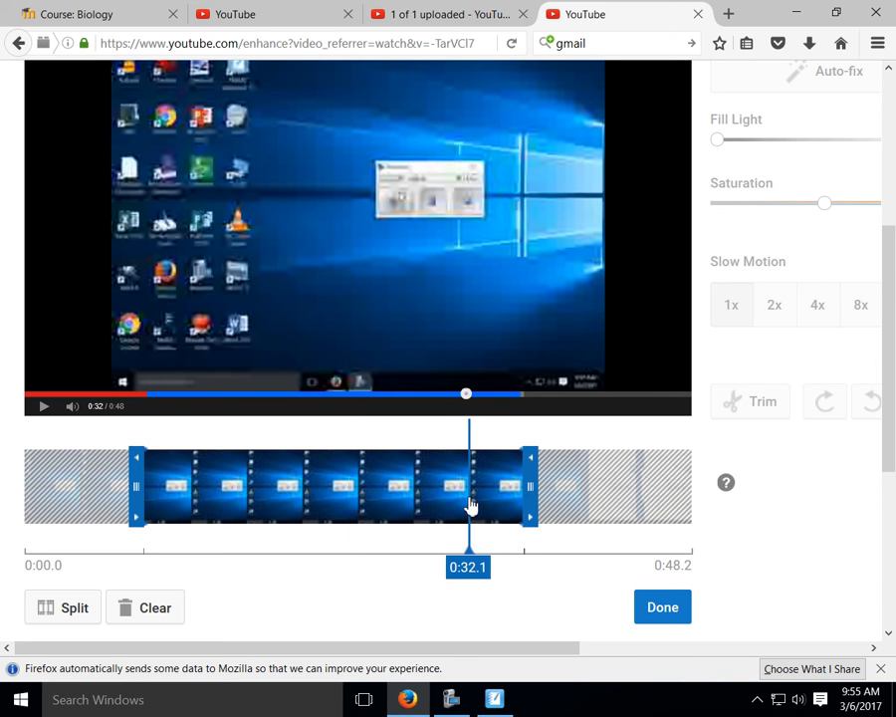
{"action": "left_click", "coordinate": [340, 509]}
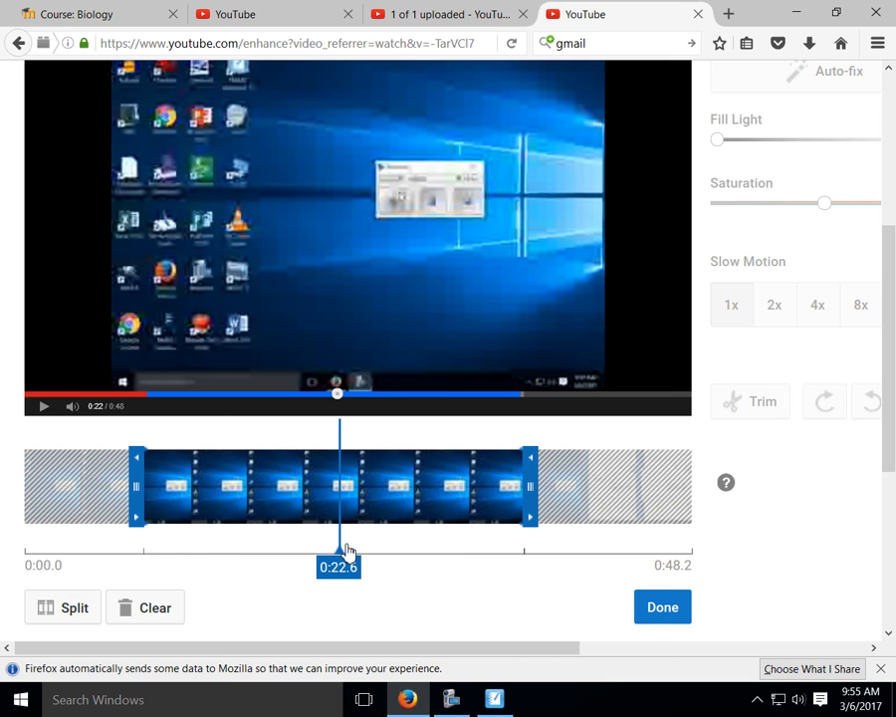
{"action": "left_click", "coordinate": [58, 614]}
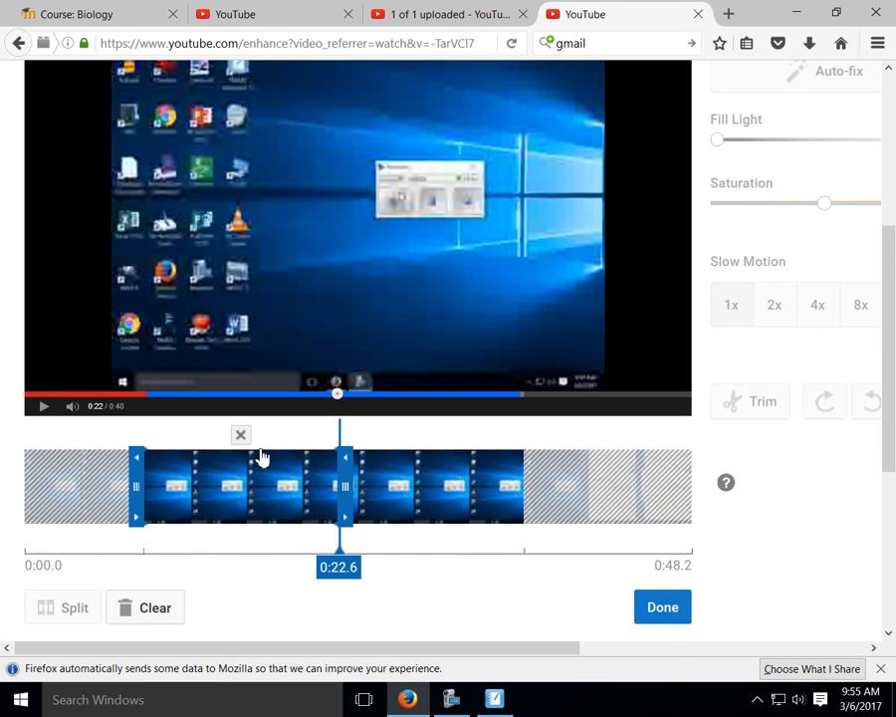
Shorten the first clip to end at 0:18.9, cutting out the part before the split, then apply the trim and pause the preview
{"action": "left_click_drag", "start_coordinate": [342, 485], "coordinate": [295, 490]}
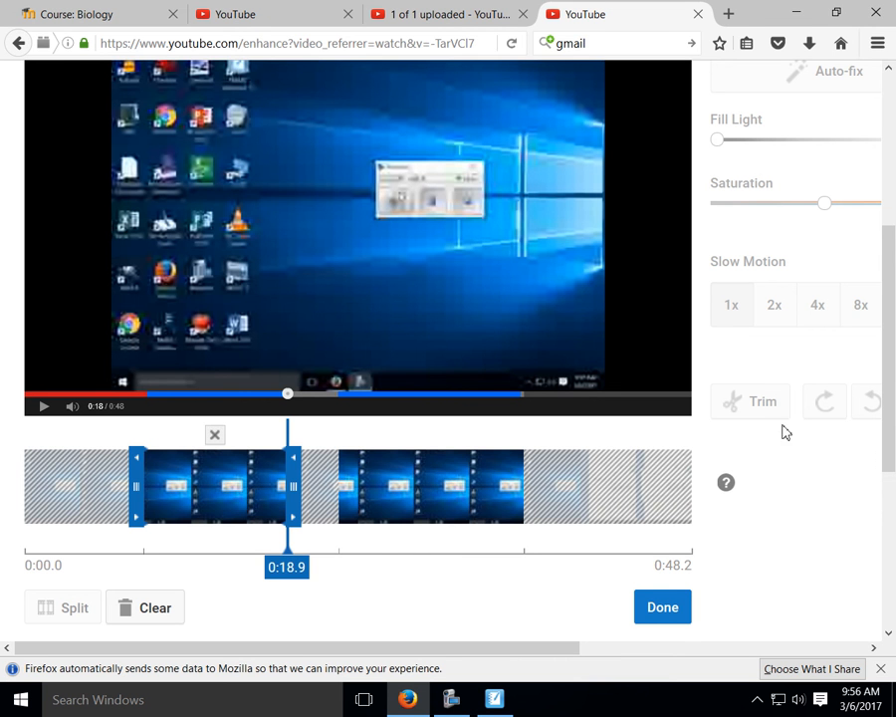
{"action": "left_click", "coordinate": [677, 619]}
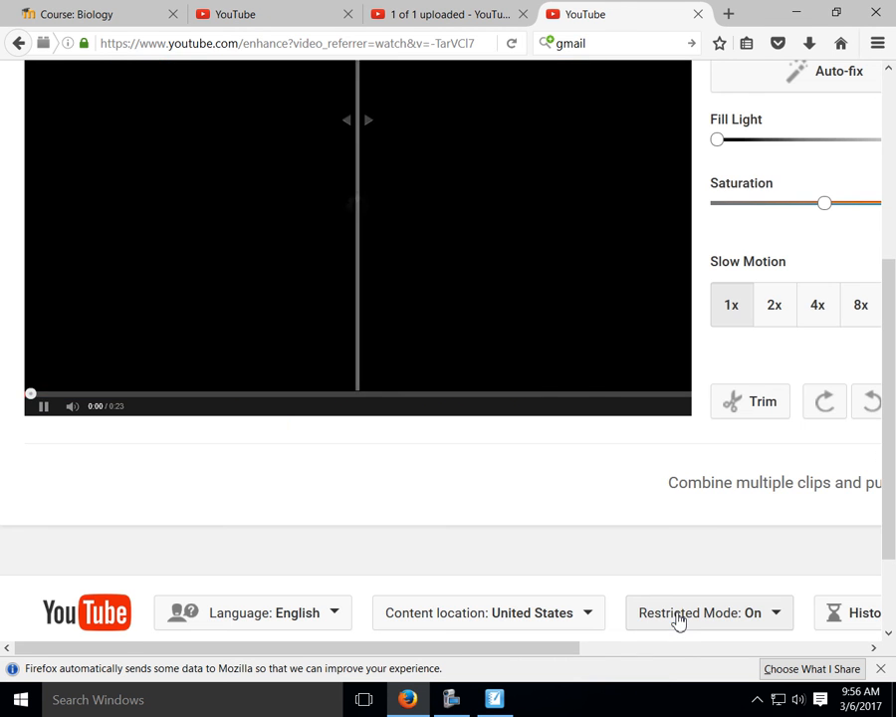
{"action": "left_click_drag", "start_coordinate": [893, 318], "coordinate": [890, 232]}
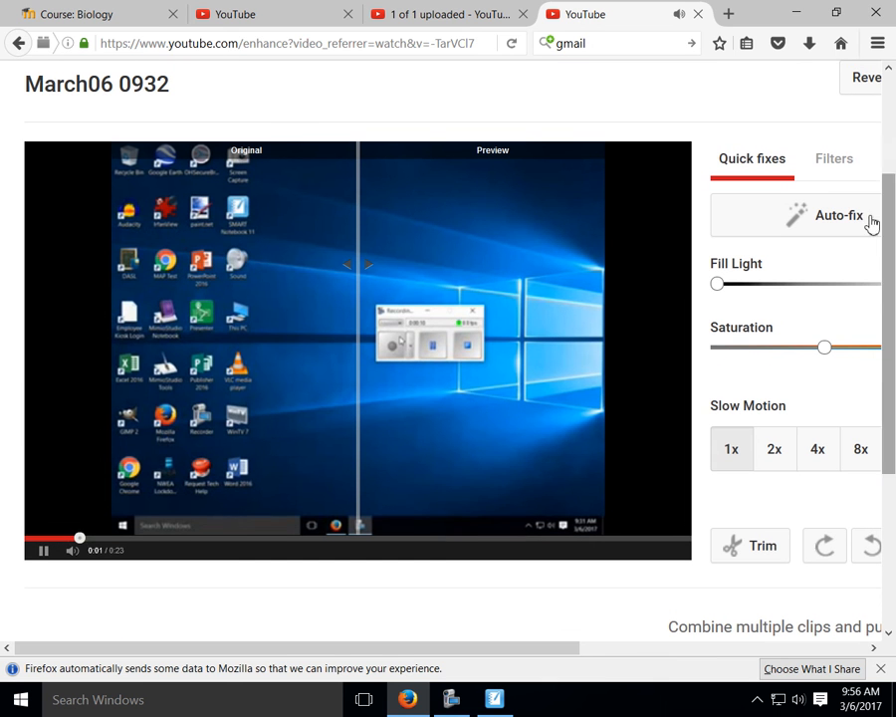
{"action": "left_click", "coordinate": [41, 556]}
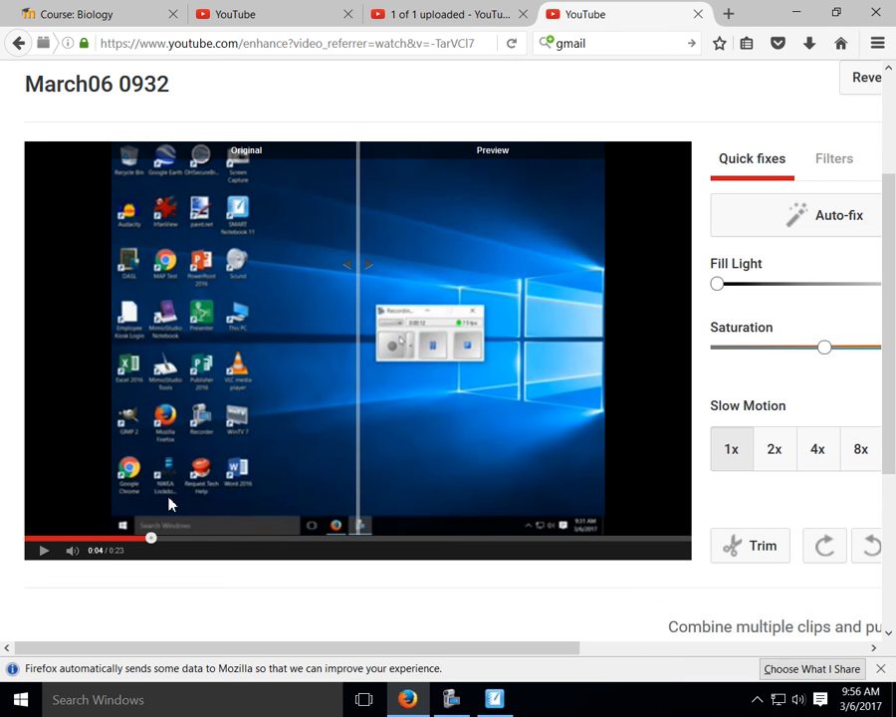
{"action": "key", "text": "ctrl+minus"}
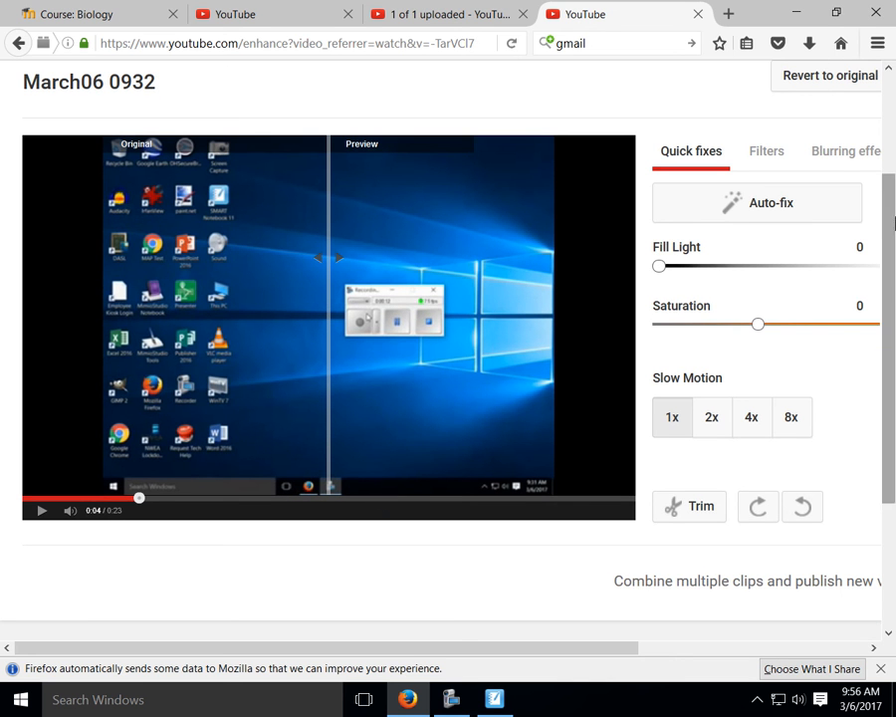
{"action": "left_click_drag", "start_coordinate": [629, 653], "coordinate": [672, 653]}
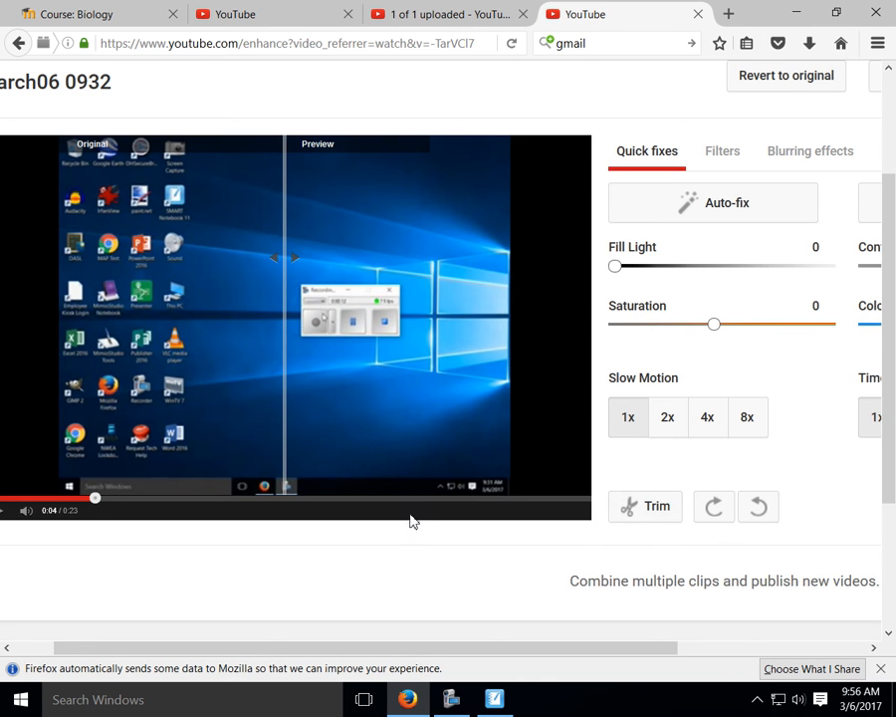
Leave the enhancements page without saving, open the video's audio tools and pause the preview
{"action": "key", "text": "ctrl+minus"}
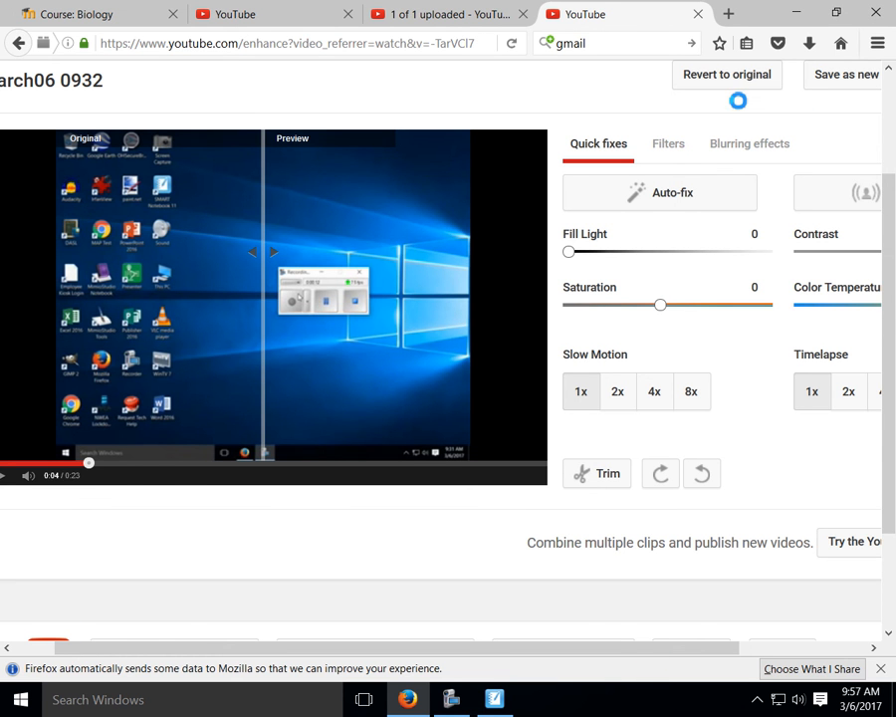
{"action": "key", "text": "ctrl+minus"}
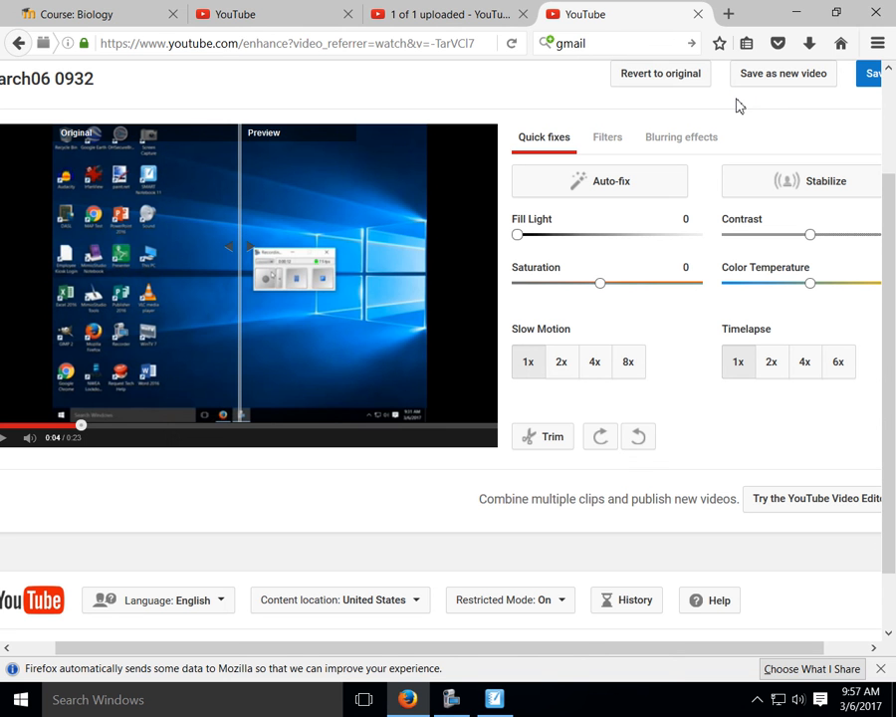
{"action": "scroll", "coordinate": [737, 106], "scroll_direction": "up", "scroll_amount": 2}
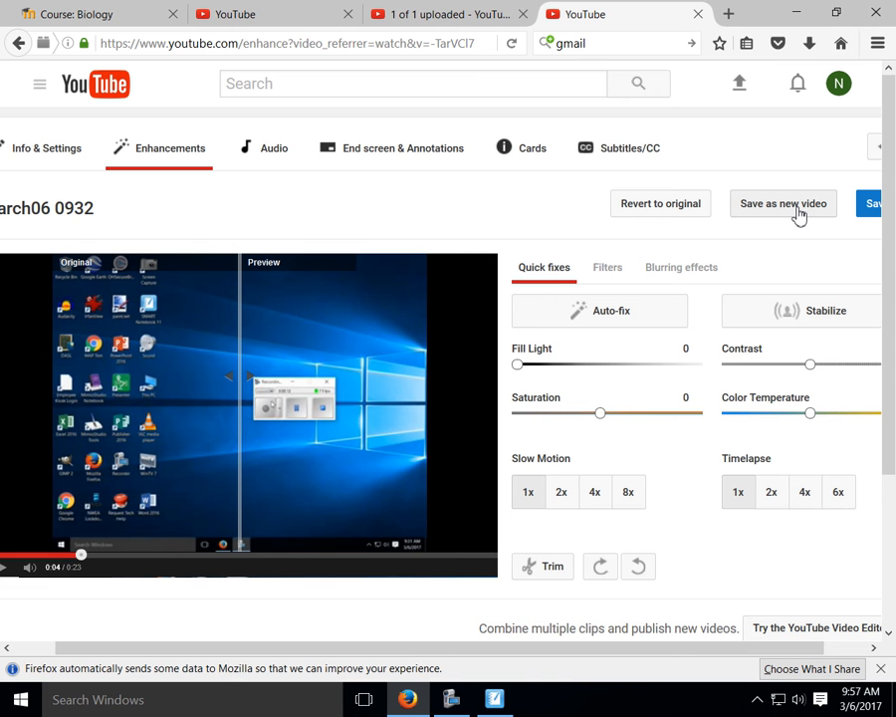
{"action": "left_click_drag", "start_coordinate": [576, 652], "coordinate": [620, 652]}
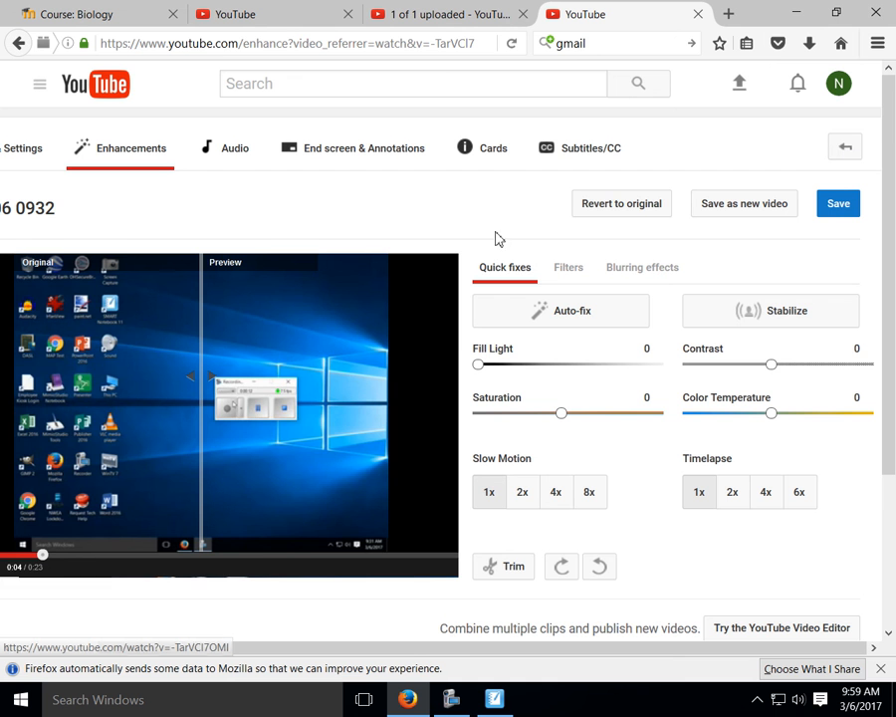
{"action": "left_click", "coordinate": [228, 156]}
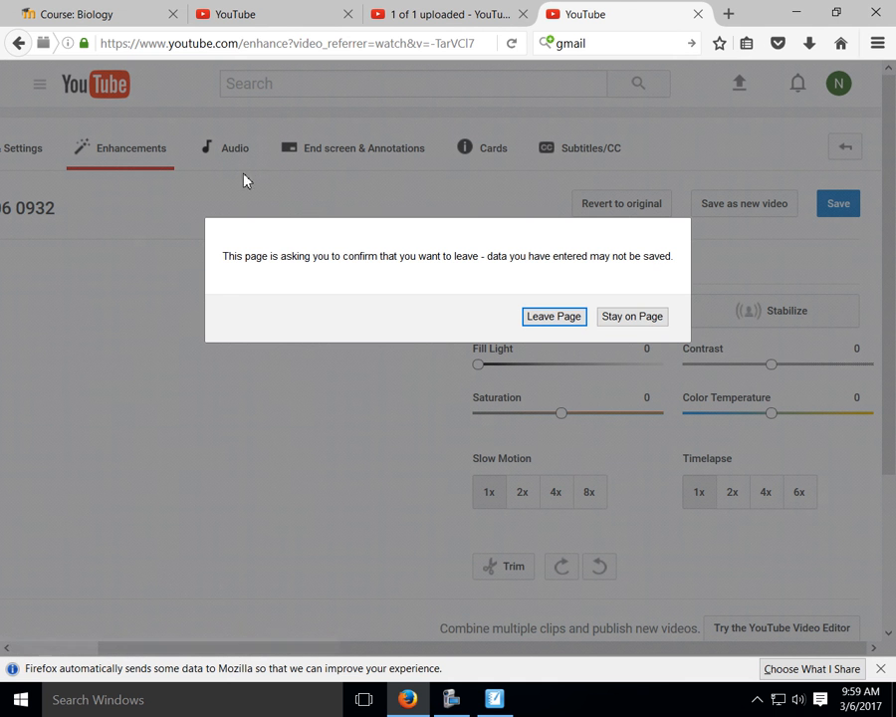
{"action": "left_click", "coordinate": [554, 317]}
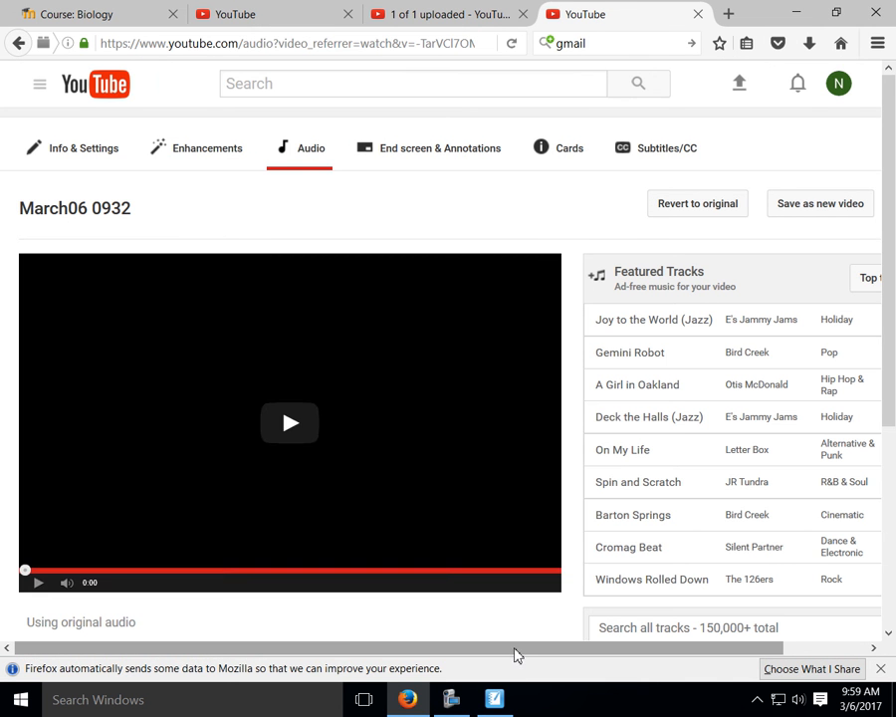
{"action": "left_click", "coordinate": [36, 583]}
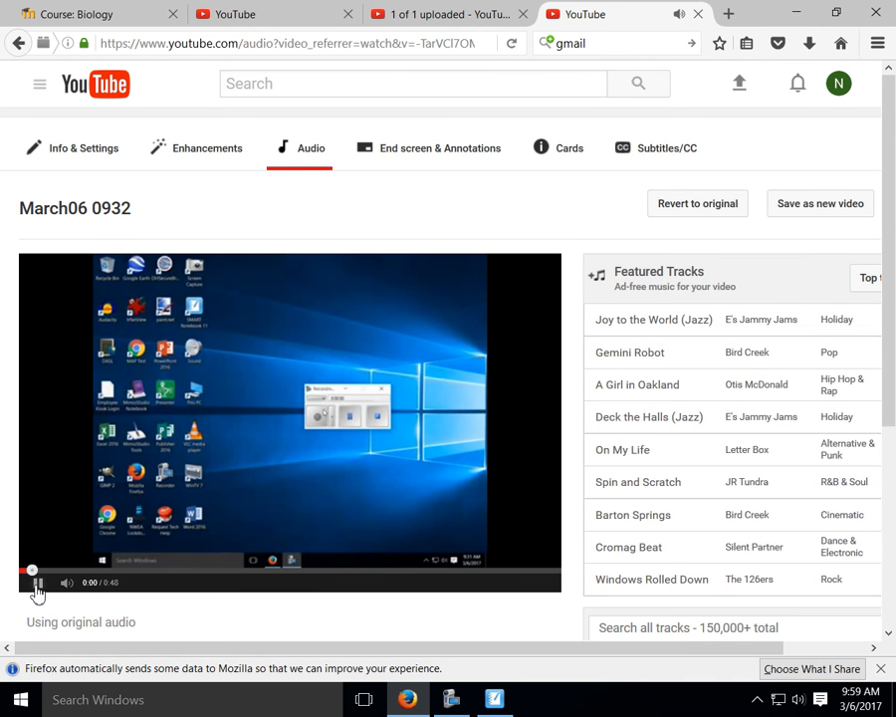
{"action": "left_click", "coordinate": [36, 584]}
{"action": "mouse_move", "coordinate": [890, 225]}
{"action": "left_mouse_down"}
{"action": "mouse_move", "coordinate": [893, 284]}
{"action": "mouse_move", "coordinate": [890, 231]}
{"action": "left_mouse_up"}
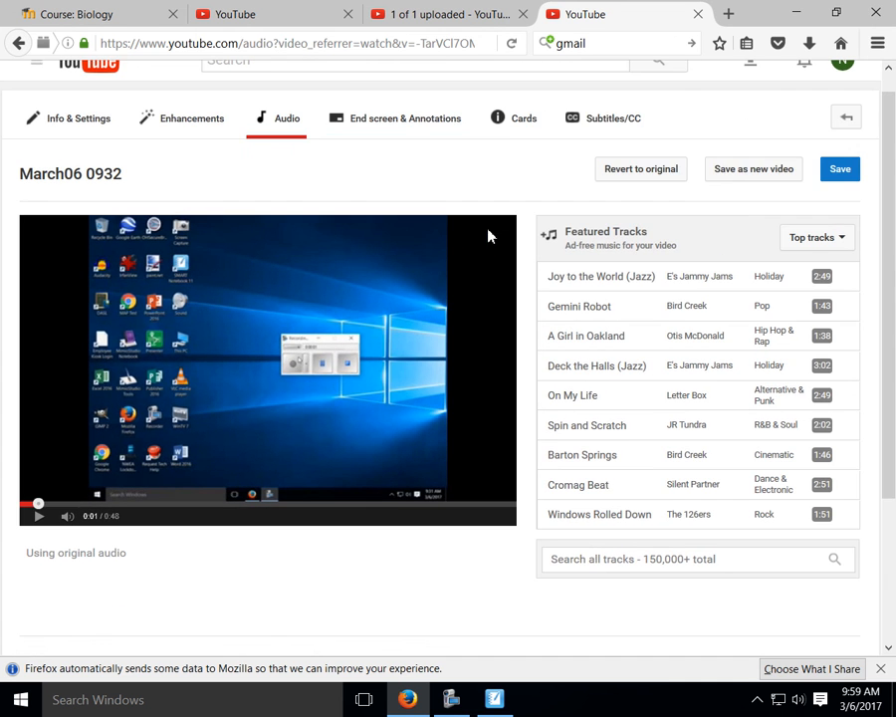
Open the end screen editor for the video and show the element types that can be added
{"action": "left_click", "coordinate": [408, 126]}
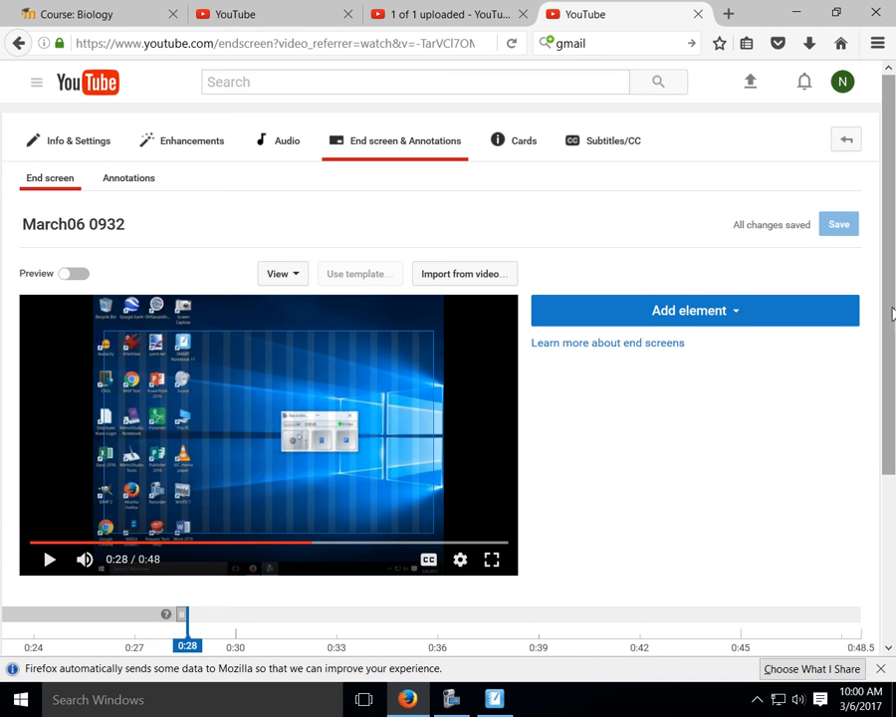
{"action": "scroll", "coordinate": [893, 313], "scroll_direction": "down", "scroll_amount": 1}
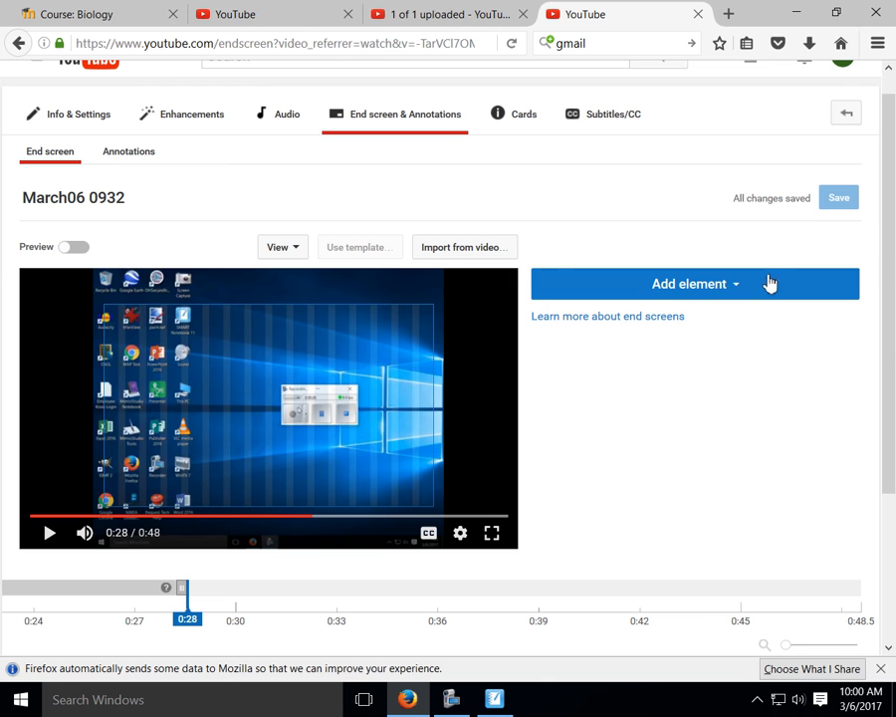
{"action": "left_click", "coordinate": [770, 285]}
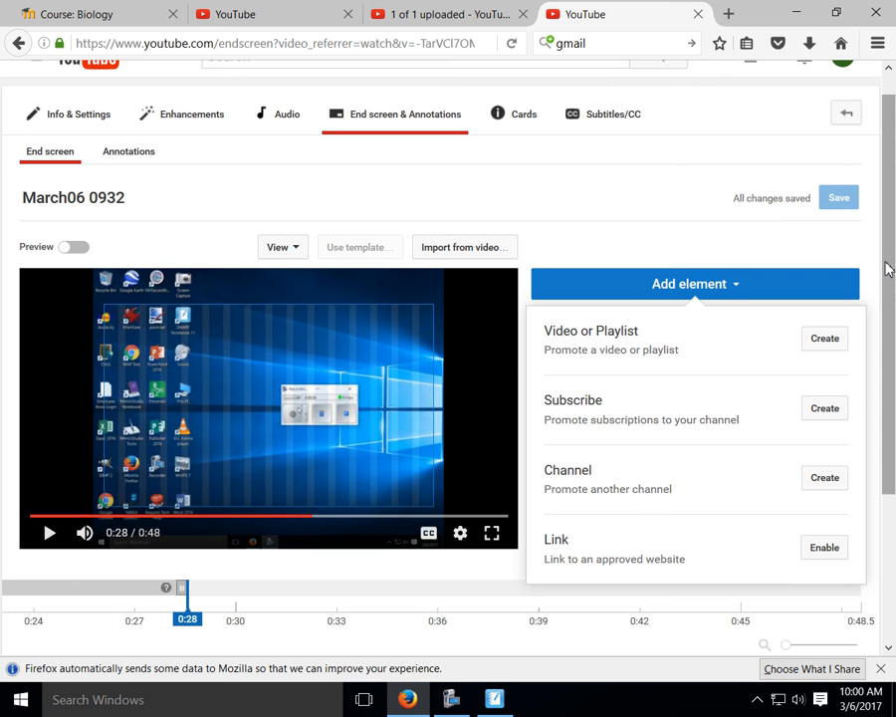
Move the end screen playhead to 0:33 and review the list of addable elements again
{"action": "left_click", "coordinate": [363, 518]}
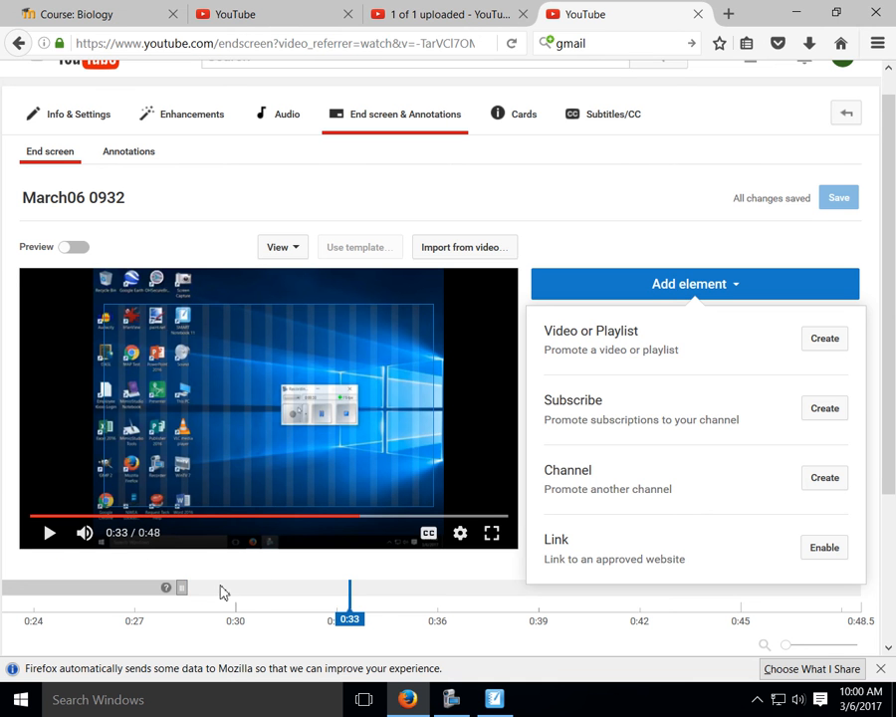
{"action": "left_click", "coordinate": [290, 466]}
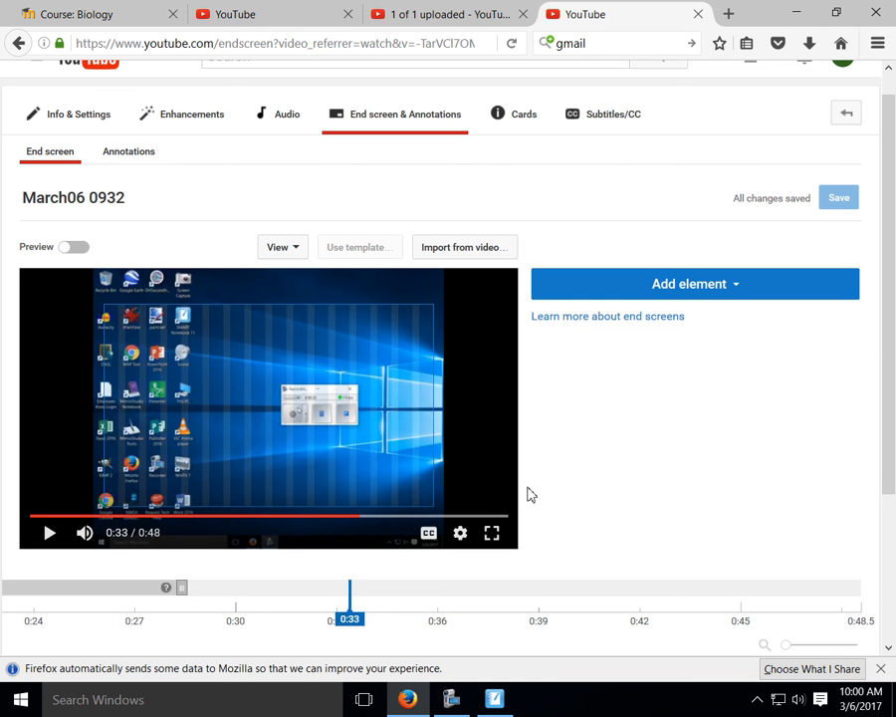
{"action": "left_click", "coordinate": [646, 286]}
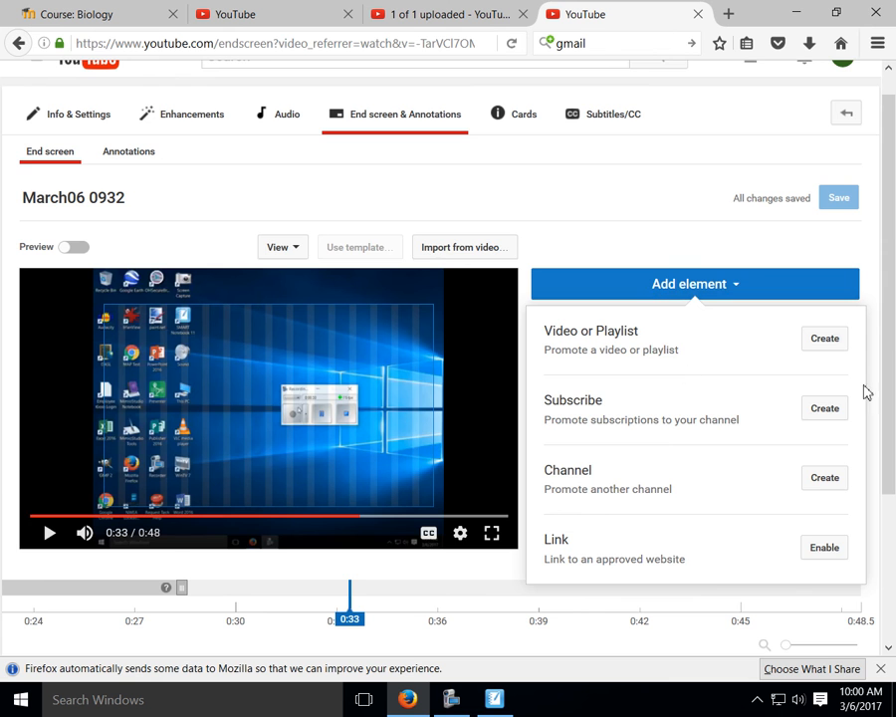
{"action": "left_click_drag", "start_coordinate": [886, 315], "coordinate": [893, 399]}
{"action": "left_click_drag", "start_coordinate": [894, 391], "coordinate": [891, 386]}
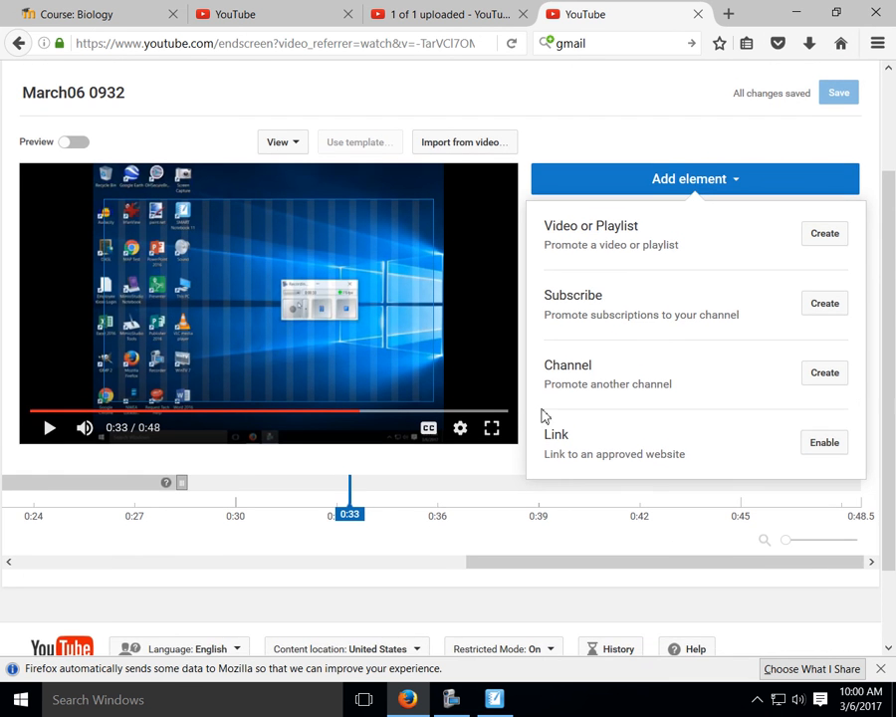
{"action": "scroll", "coordinate": [269, 351], "scroll_direction": "up", "scroll_amount": 2}
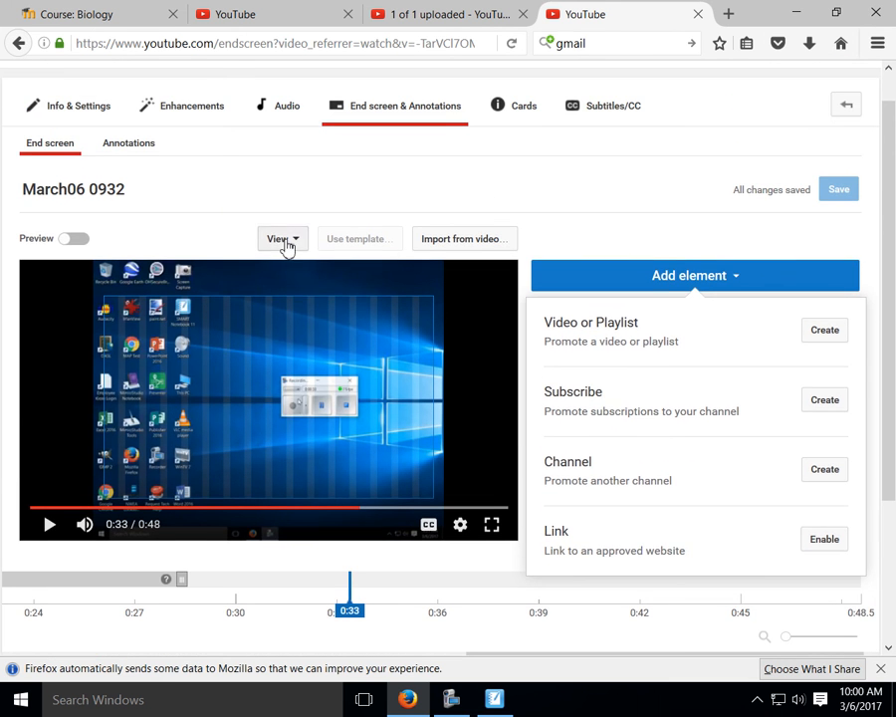
{"action": "left_click", "coordinate": [285, 242]}
{"action": "left_click", "coordinate": [236, 234]}
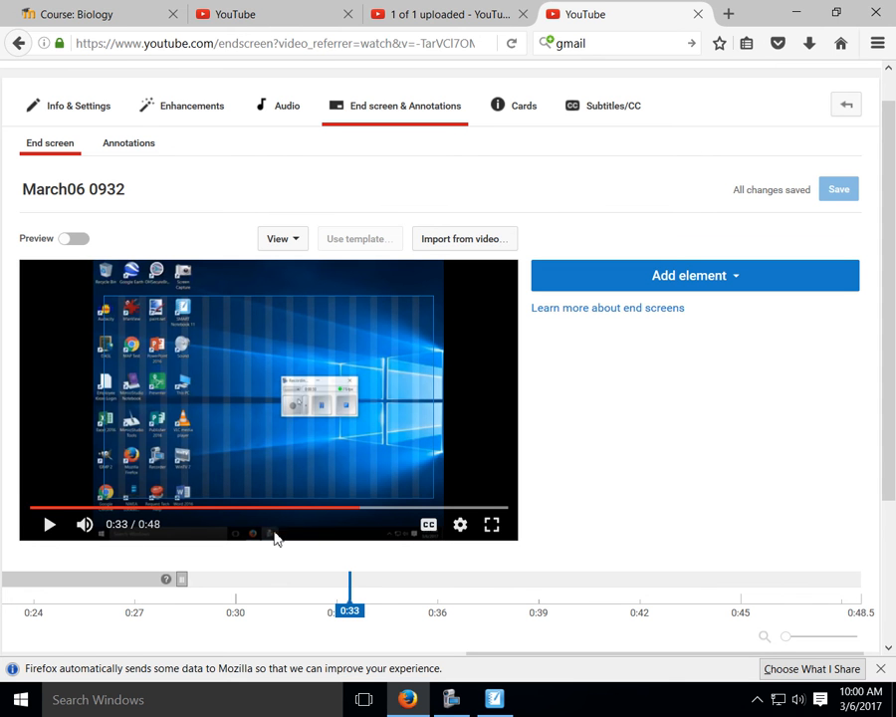
Play the video briefly in the end screen editor and move the timeline playhead to 0:35
{"action": "left_click", "coordinate": [47, 531]}
{"action": "left_click", "coordinate": [47, 533]}
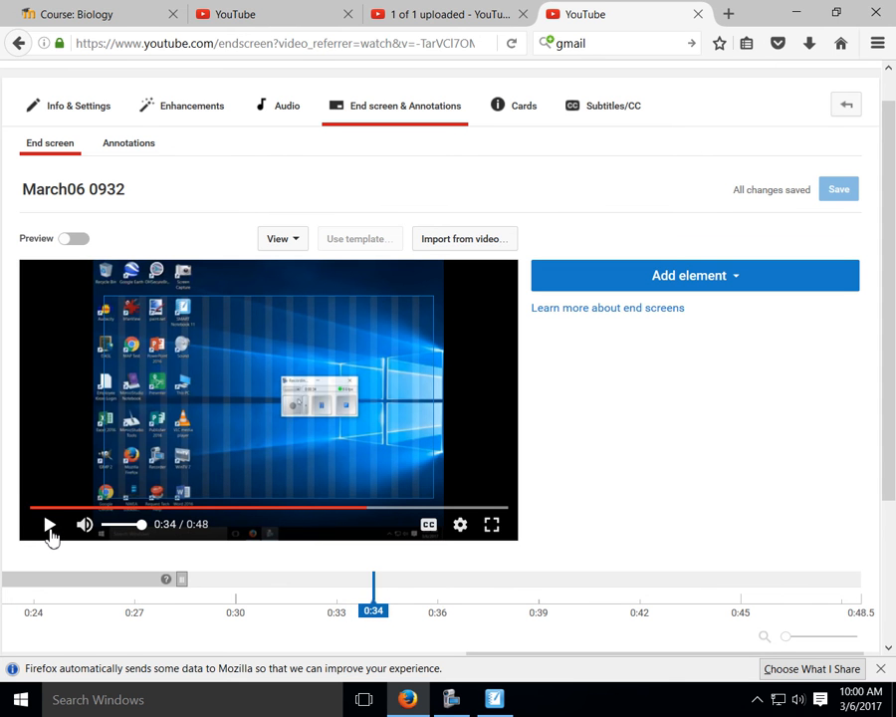
{"action": "left_click", "coordinate": [50, 534]}
{"action": "left_click", "coordinate": [48, 533]}
{"action": "left_click", "coordinate": [532, 578]}
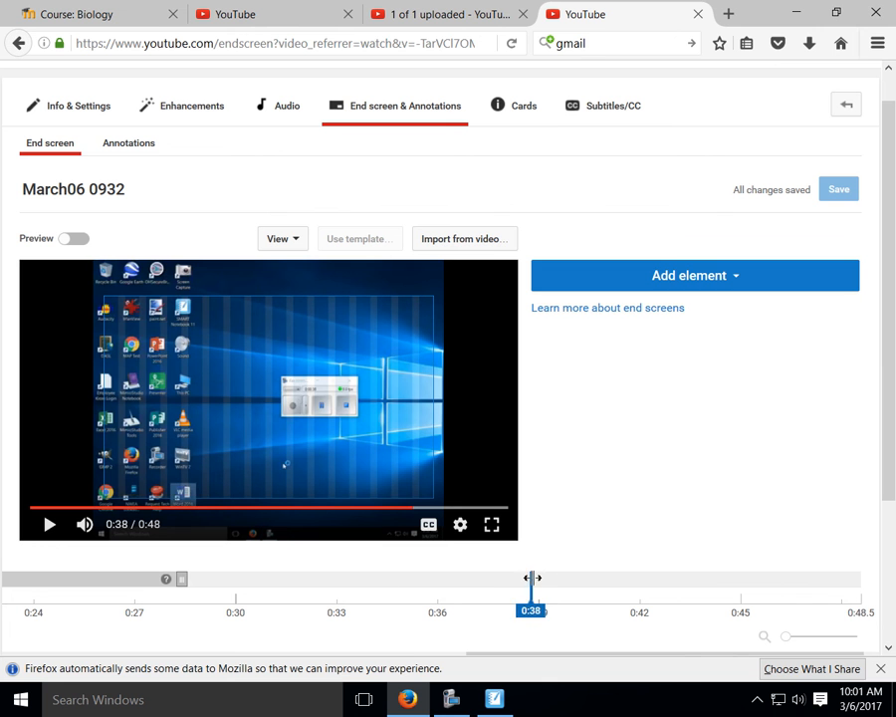
{"action": "left_click", "coordinate": [495, 582]}
{"action": "left_click", "coordinate": [408, 579]}
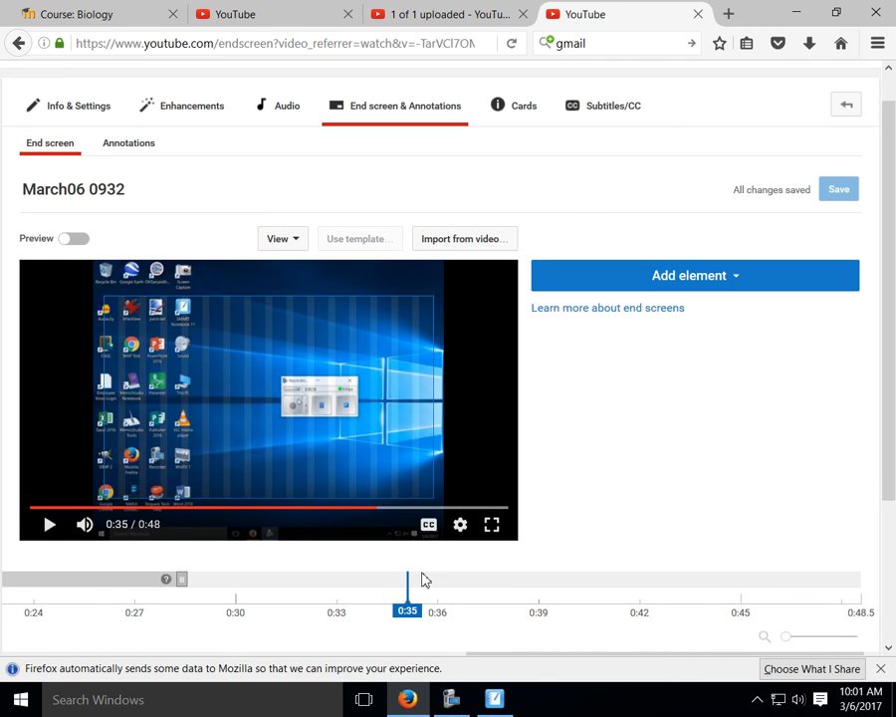
{"action": "right_click", "coordinate": [291, 445]}
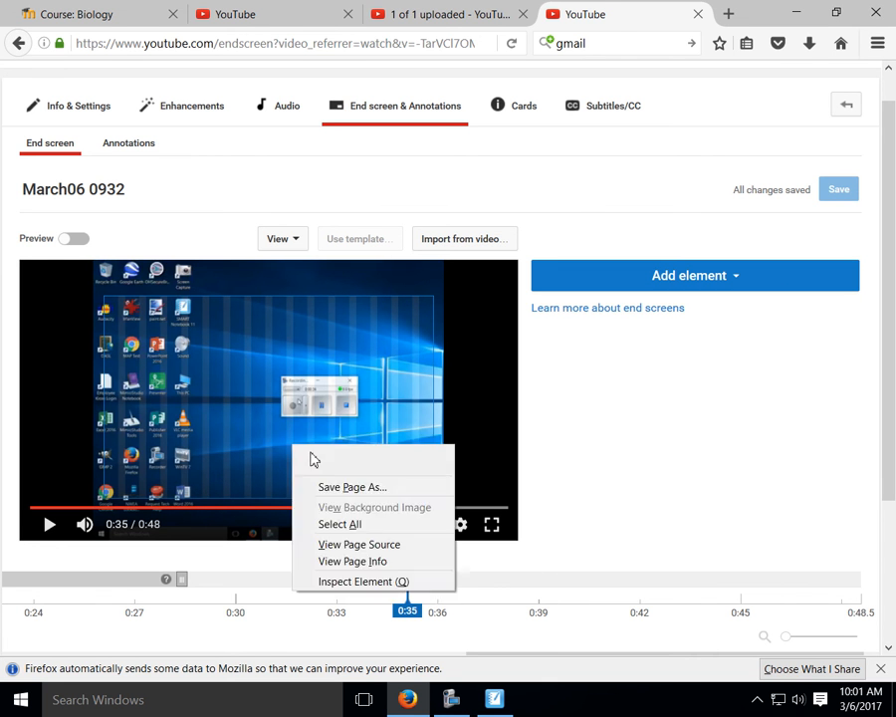
{"action": "left_click", "coordinate": [311, 454]}
{"action": "left_click", "coordinate": [640, 274]}
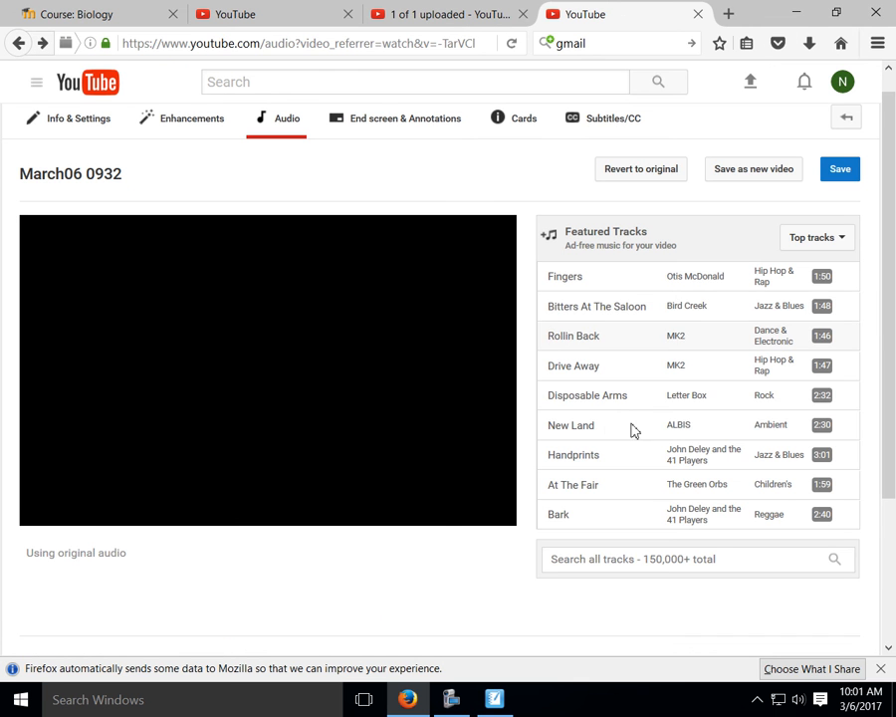
{"action": "left_click", "coordinate": [40, 516]}
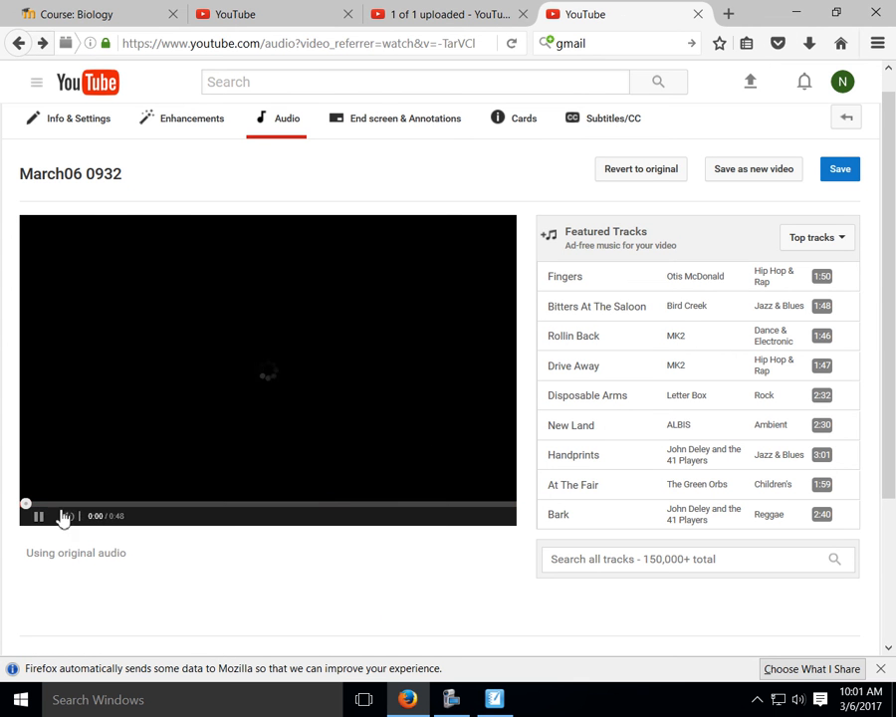
{"action": "left_click", "coordinate": [38, 517]}
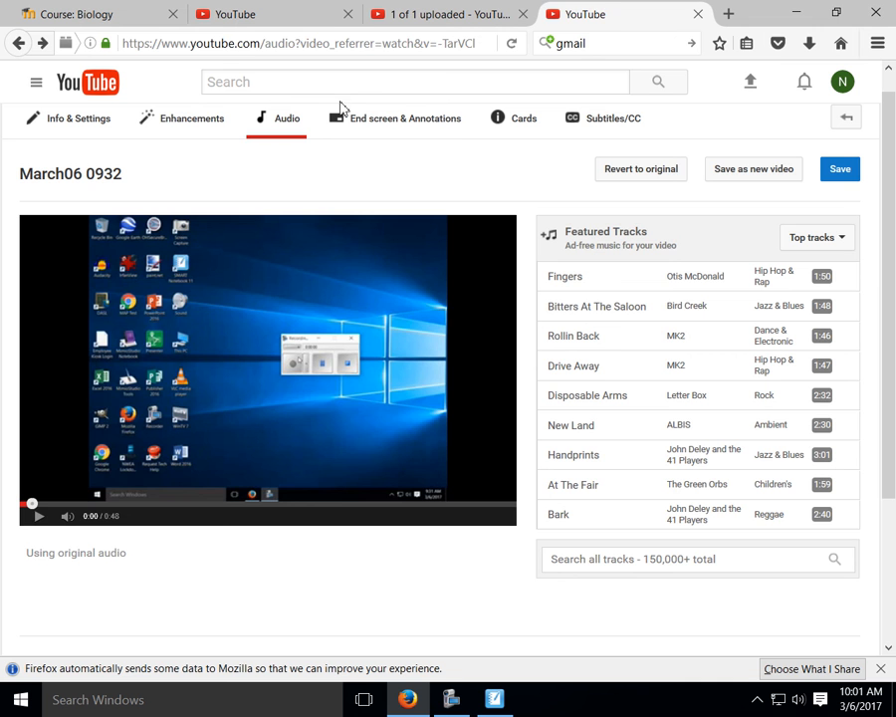
Return to the end screen editor and view the available end screen elements
{"action": "left_click", "coordinate": [403, 127]}
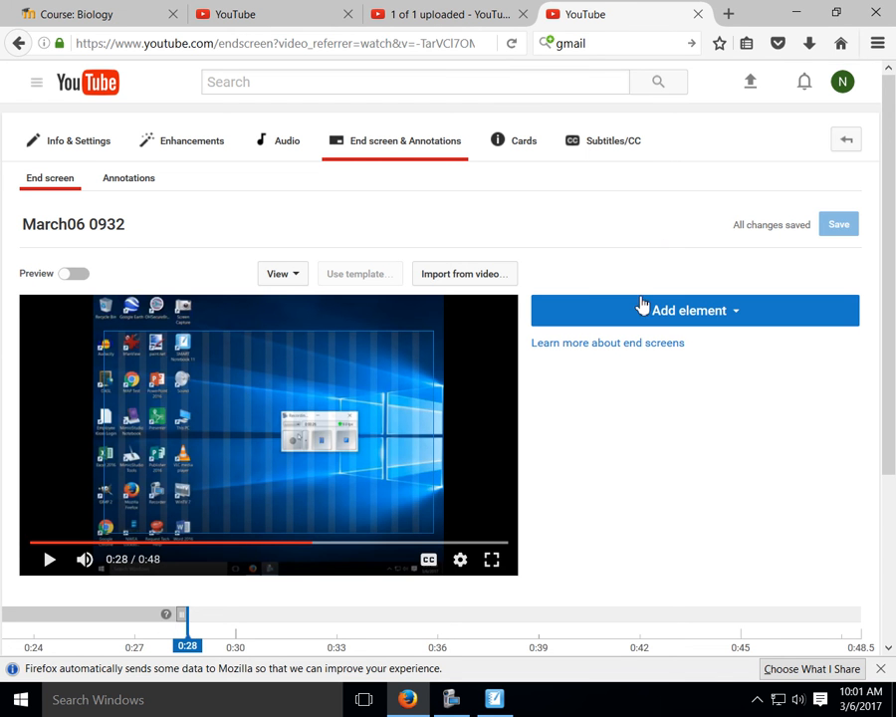
{"action": "scroll", "coordinate": [603, 487], "scroll_direction": "down", "scroll_amount": 2}
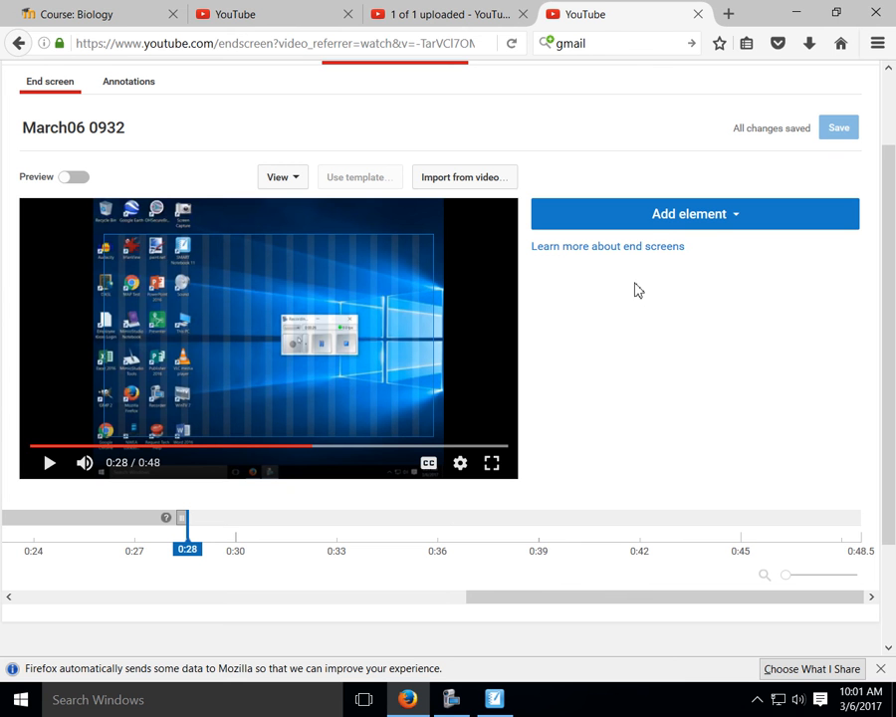
{"action": "left_click", "coordinate": [652, 221]}
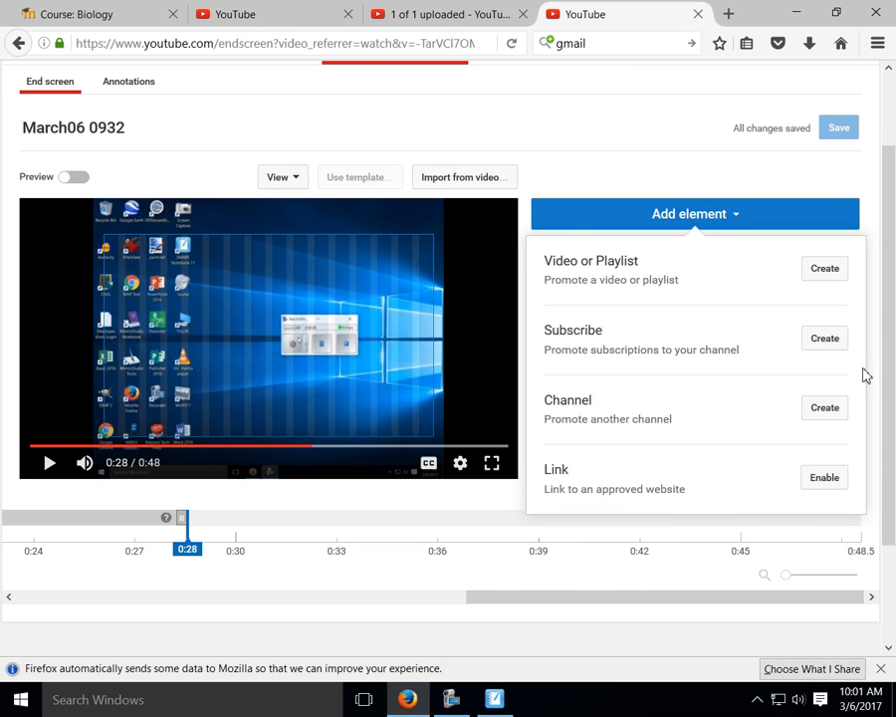
{"action": "scroll", "coordinate": [675, 355], "scroll_direction": "up", "scroll_amount": 2}
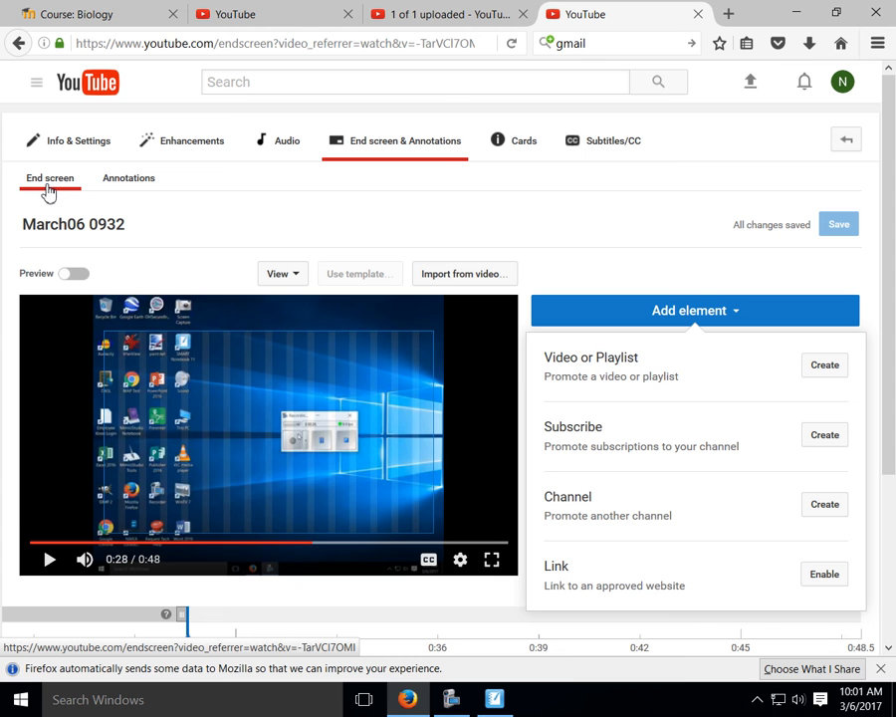
Switch to the annotations editor for the video and pause the preview at 0:05
{"action": "left_click", "coordinate": [138, 184]}
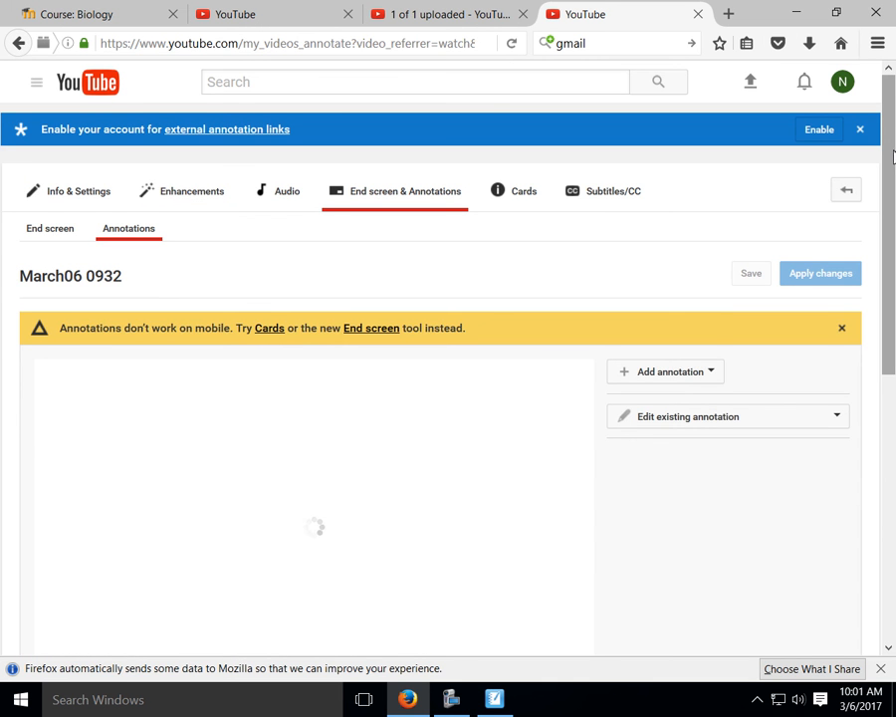
{"action": "scroll", "coordinate": [894, 154], "scroll_direction": "down", "scroll_amount": 3}
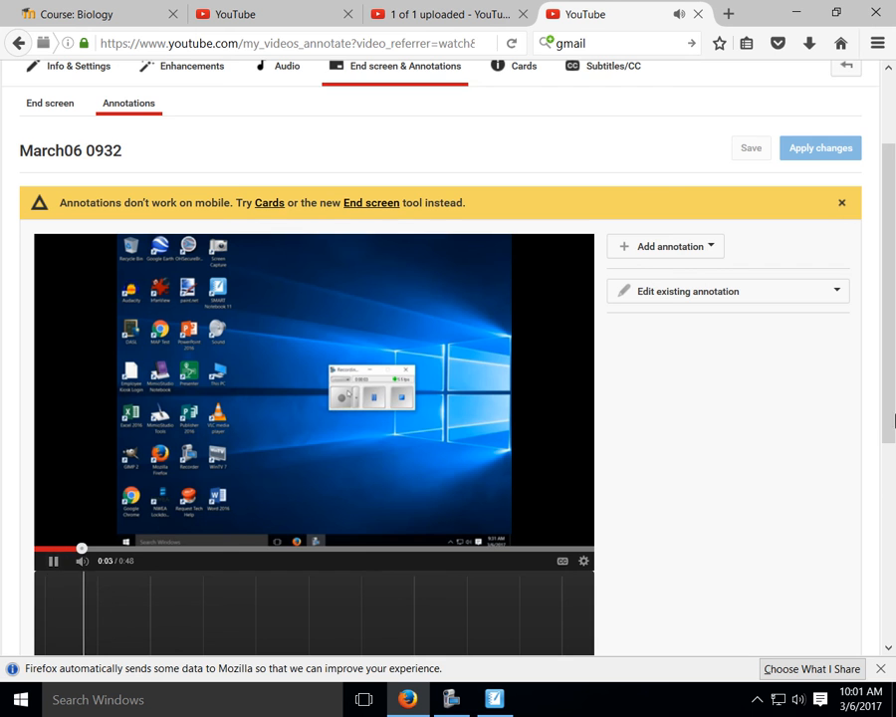
{"action": "scroll", "coordinate": [886, 299], "scroll_direction": "down", "scroll_amount": 2}
{"action": "left_click", "coordinate": [54, 459]}
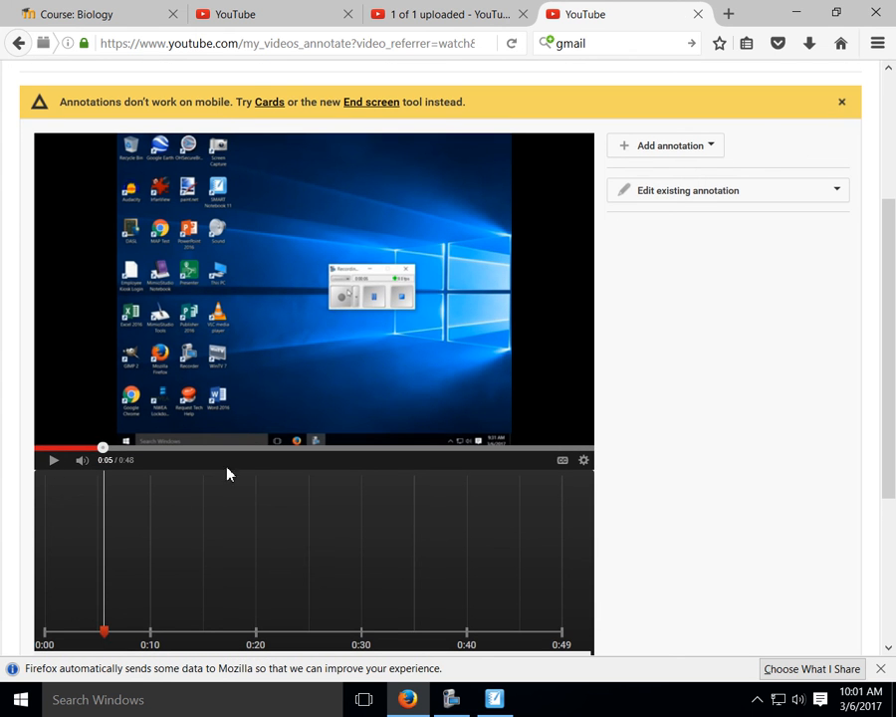
Add a speech bubble annotation at 0:05.6 with the text "It is now recording everything I do on the computer."
{"action": "left_click", "coordinate": [679, 152]}
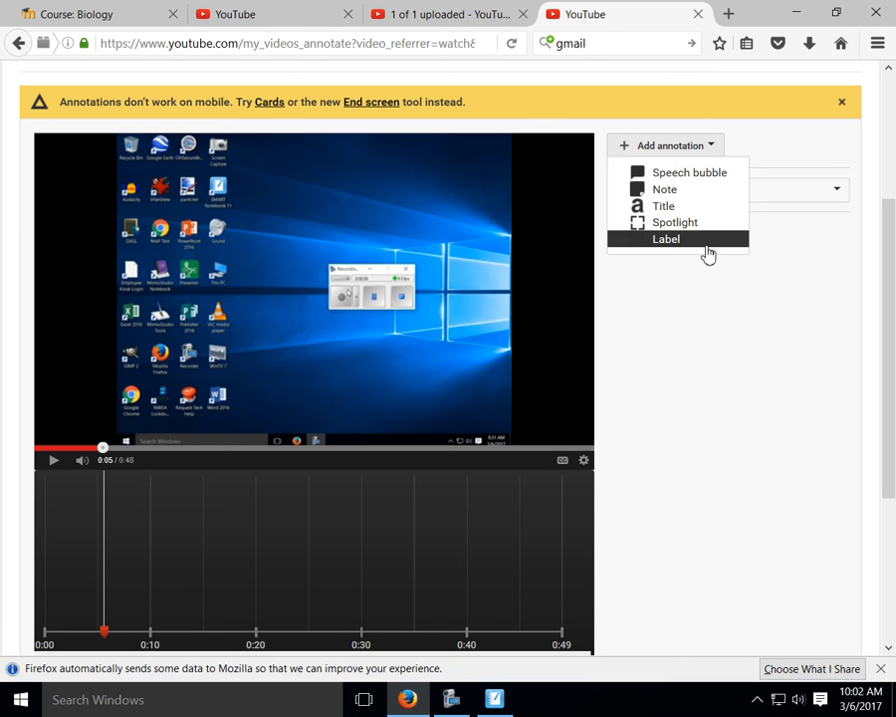
{"action": "left_click", "coordinate": [709, 176]}
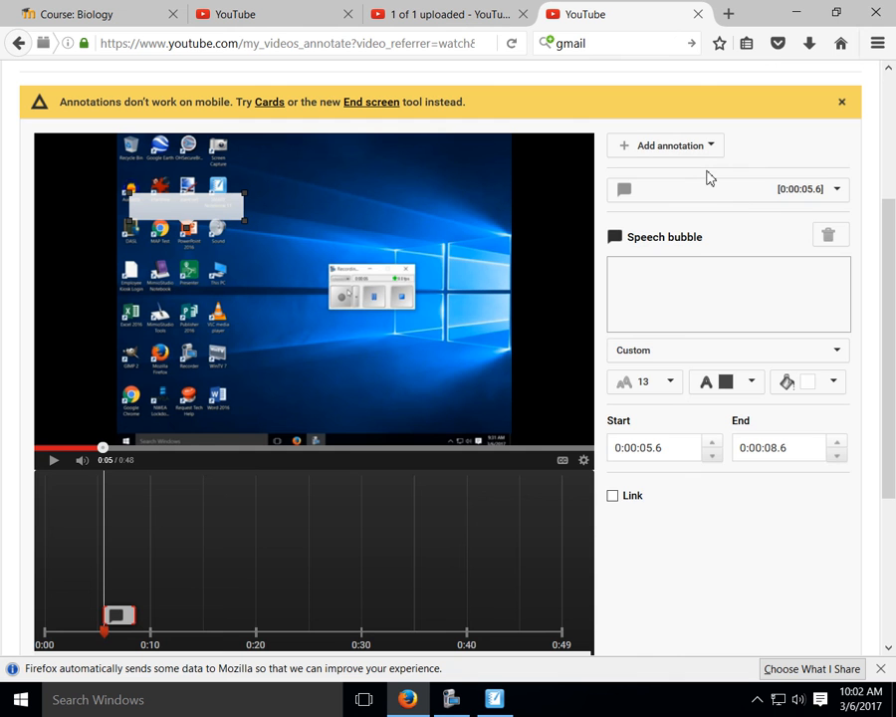
{"action": "left_click", "coordinate": [672, 293]}
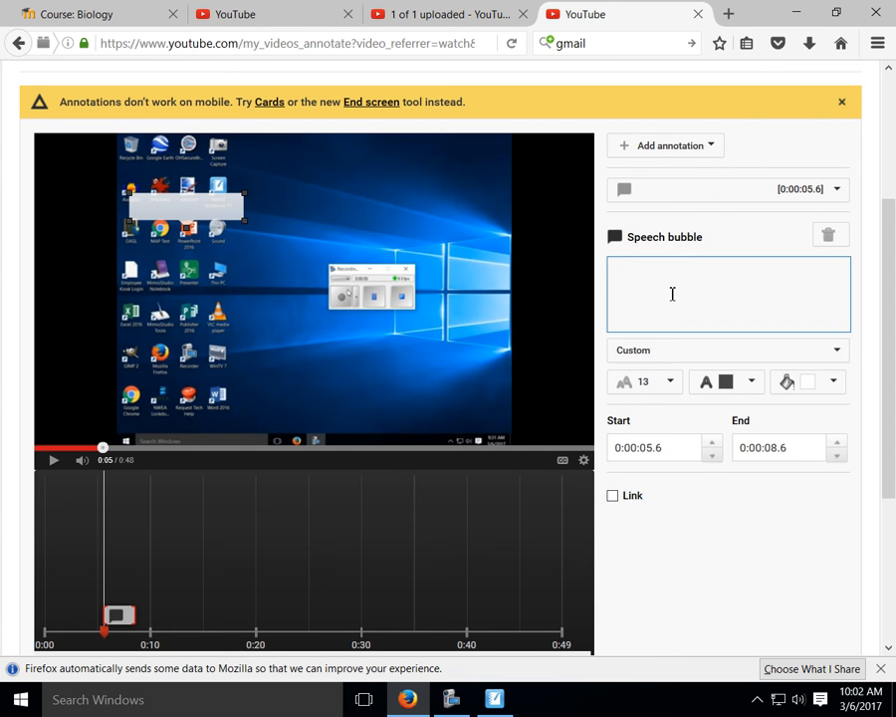
{"action": "type", "text": "It is now"}
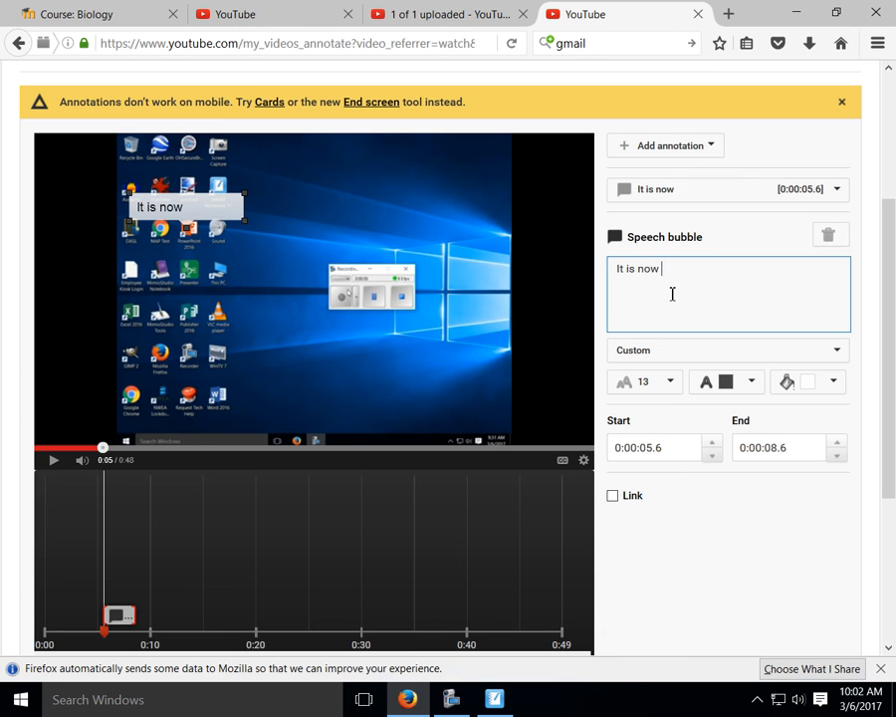
{"action": "type", "text": " recording e"}
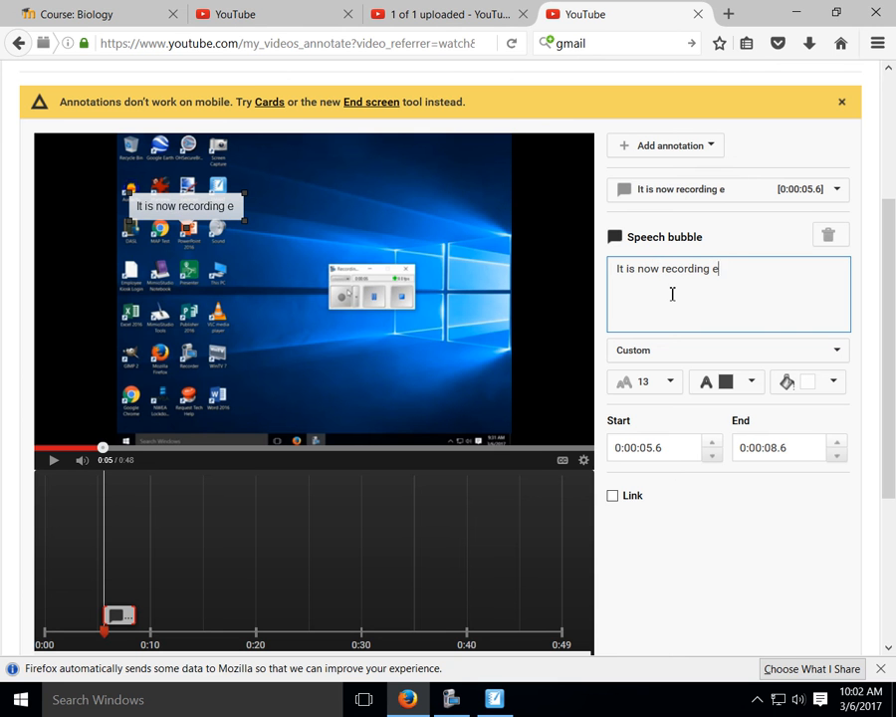
{"action": "type", "text": "veryhin"}
{"action": "key", "text": "BackSpace"}
{"action": "key", "text": "BackSpace"}
{"action": "key", "text": "BackSpace"}
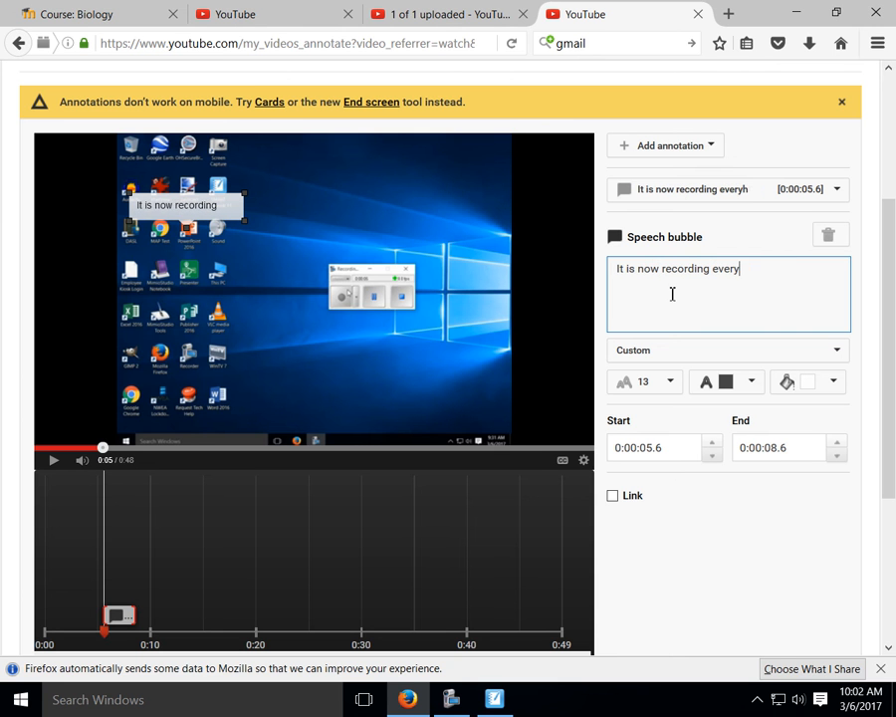
{"action": "type", "text": "thing I do o"}
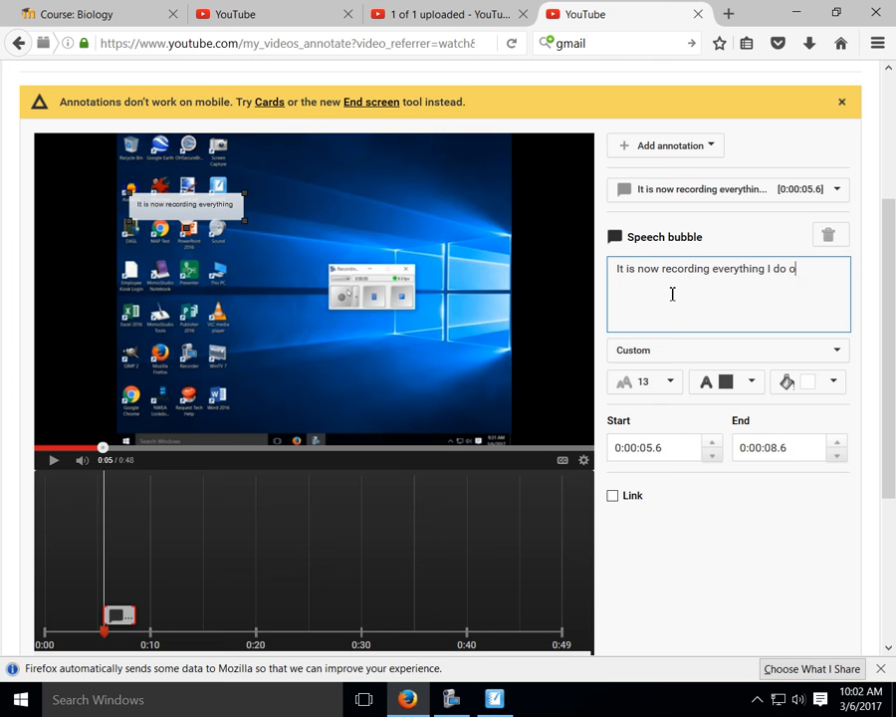
{"action": "type", "text": "n the computer."}
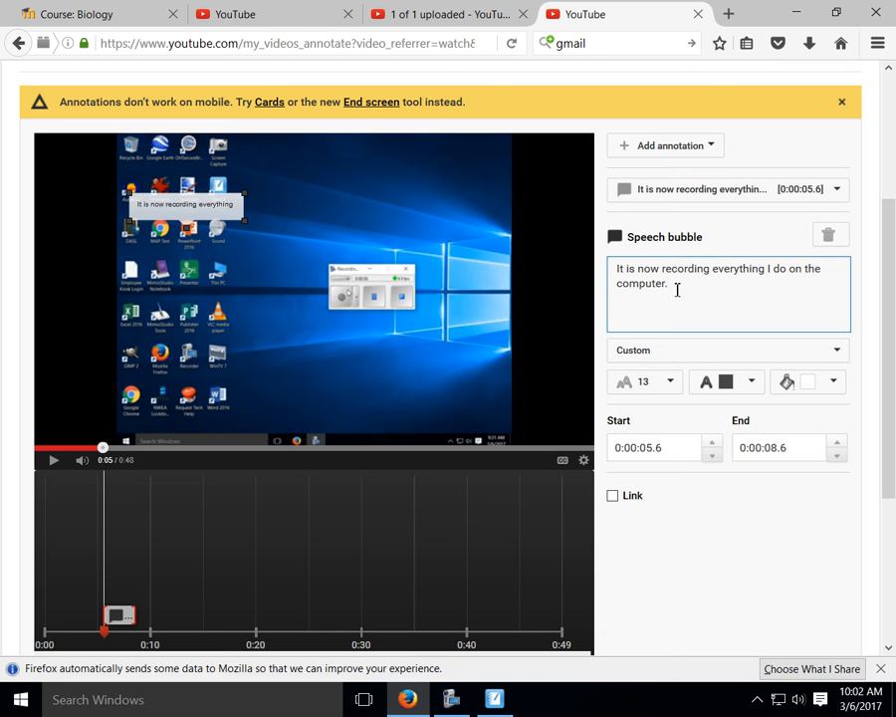
Set the speech bubble's font size to 28
{"action": "left_click", "coordinate": [675, 384]}
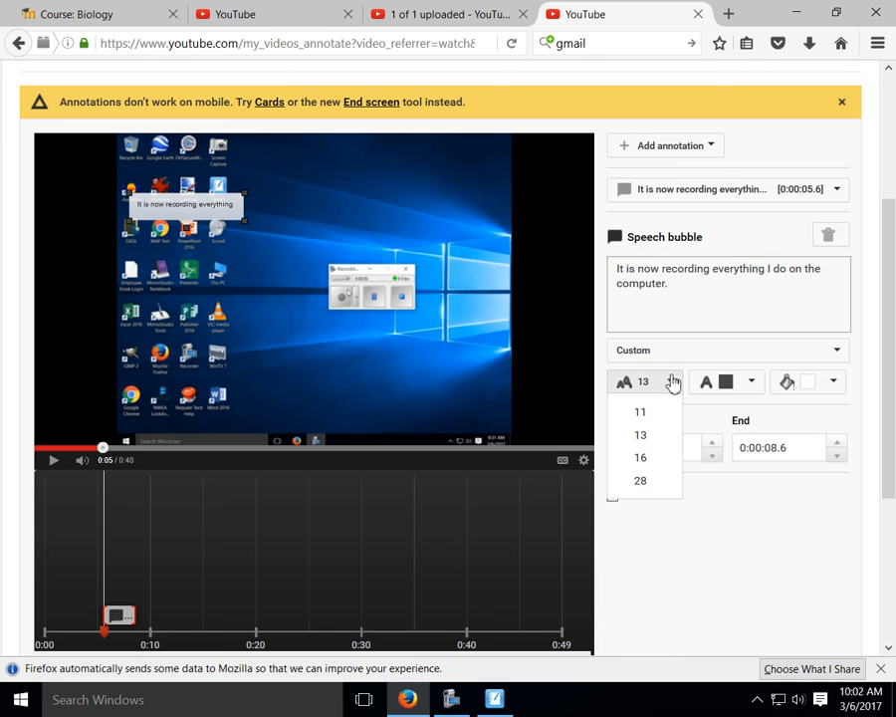
{"action": "left_click", "coordinate": [653, 483]}
{"action": "left_click", "coordinate": [662, 286]}
{"action": "key", "text": "ctrl+a"}
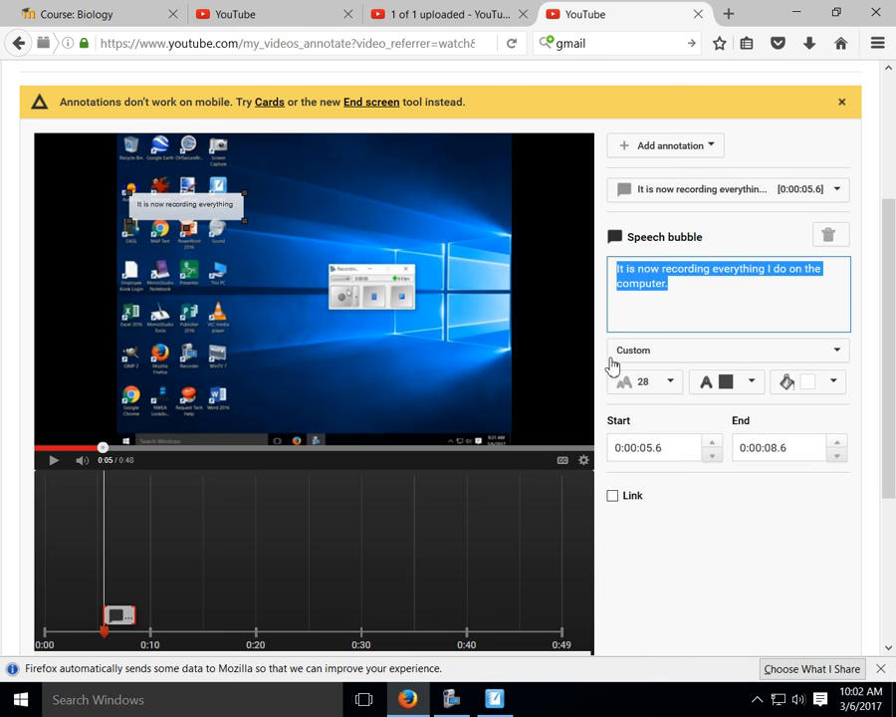
{"action": "left_click", "coordinate": [674, 384]}
{"action": "left_click", "coordinate": [647, 481]}
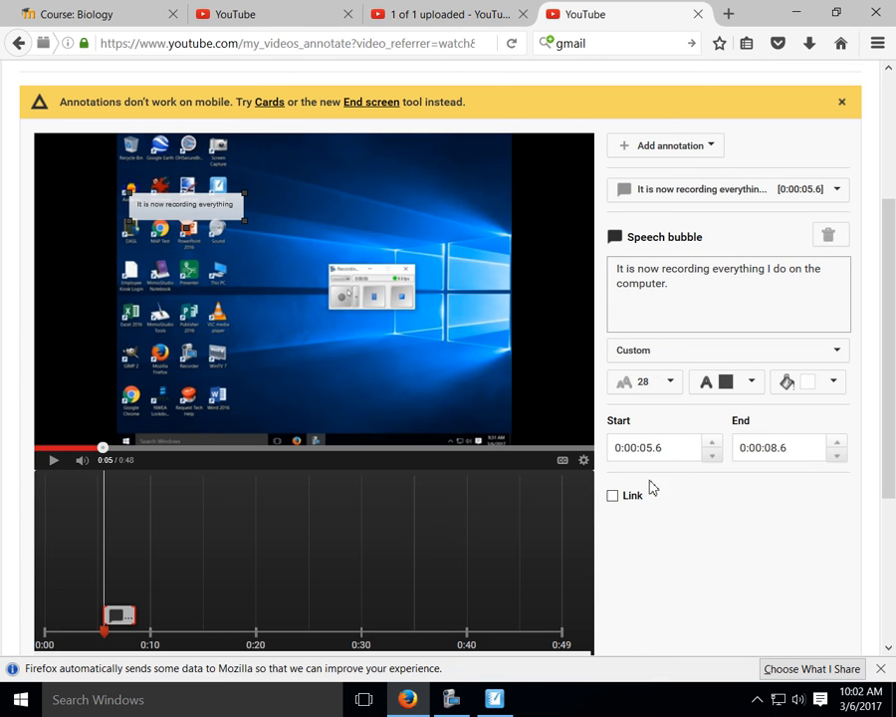
Give the speech bubble a light red background and white text, and enlarge it so the whole sentence fits
{"action": "left_click", "coordinate": [750, 383]}
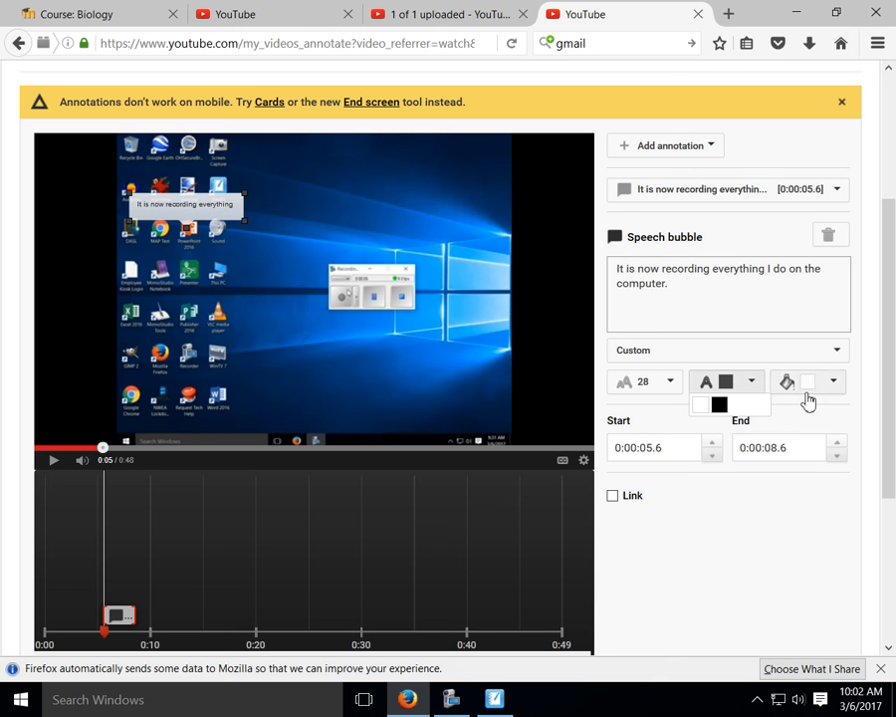
{"action": "left_click", "coordinate": [845, 386]}
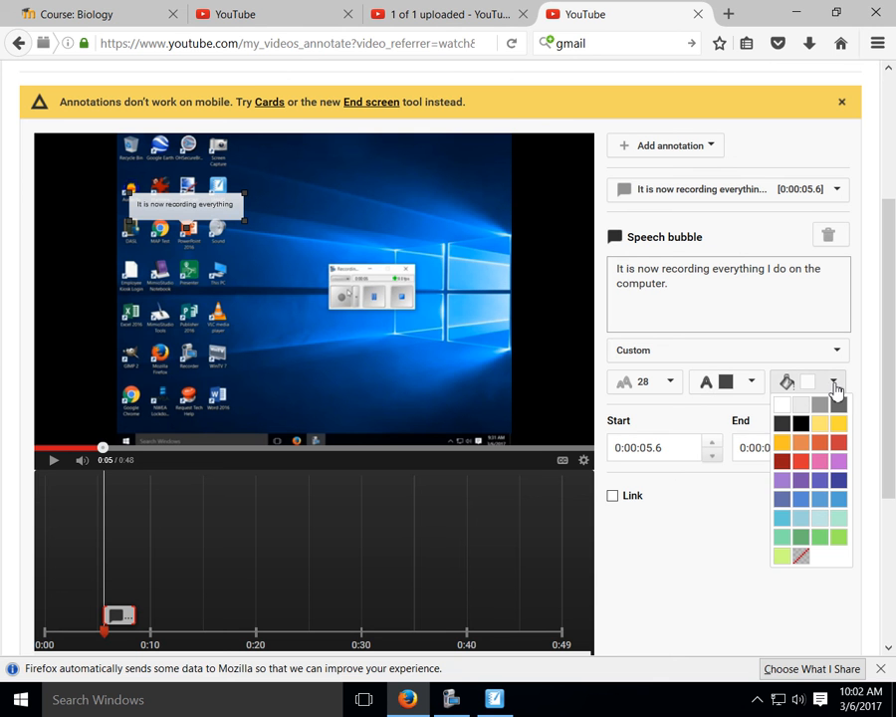
{"action": "left_click", "coordinate": [811, 460]}
{"action": "left_click", "coordinate": [752, 384]}
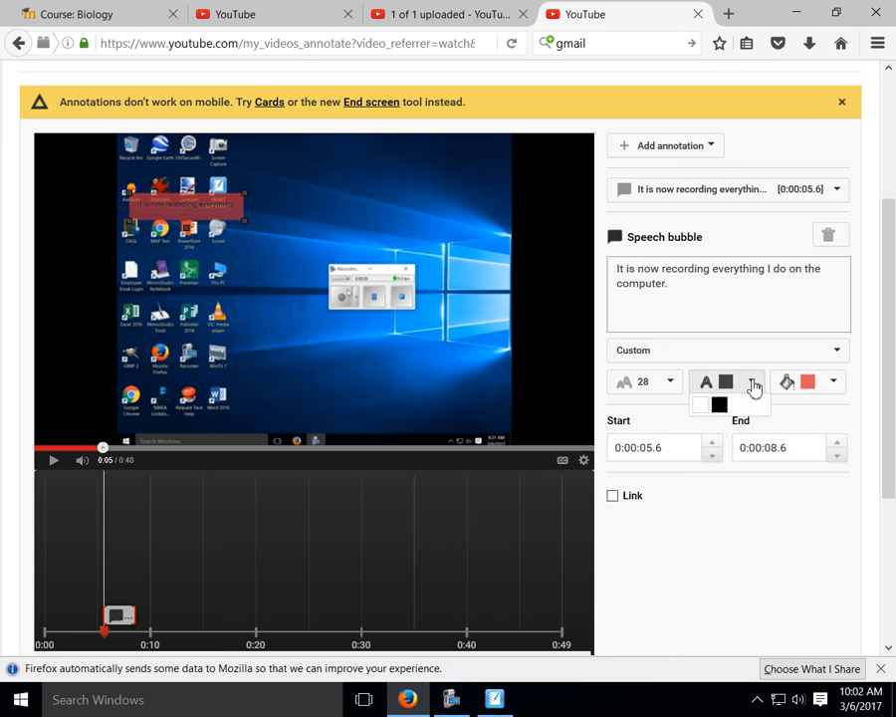
{"action": "left_click", "coordinate": [705, 413]}
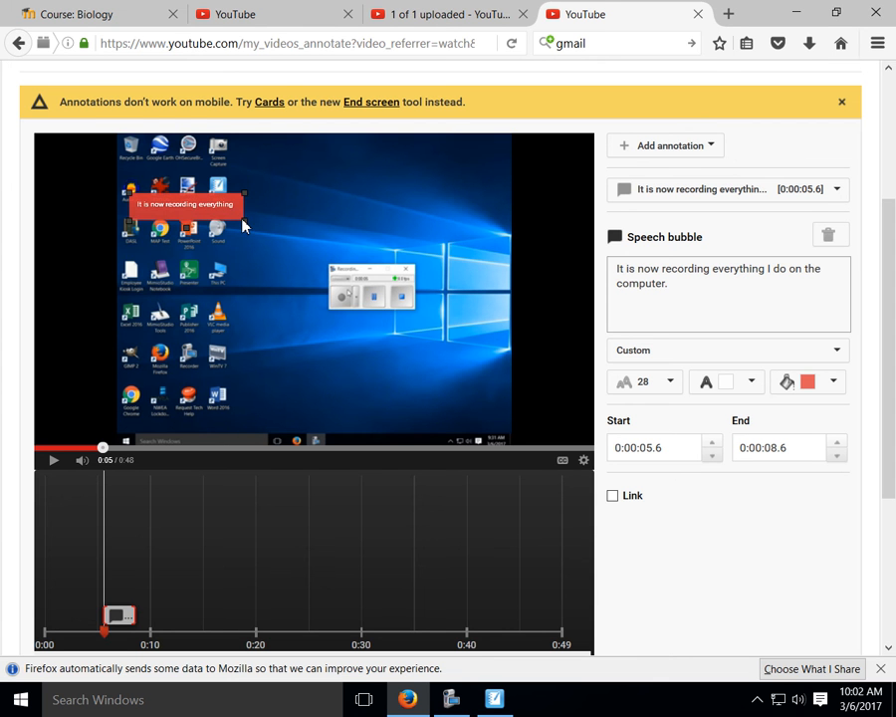
{"action": "left_click_drag", "start_coordinate": [246, 227], "coordinate": [290, 261]}
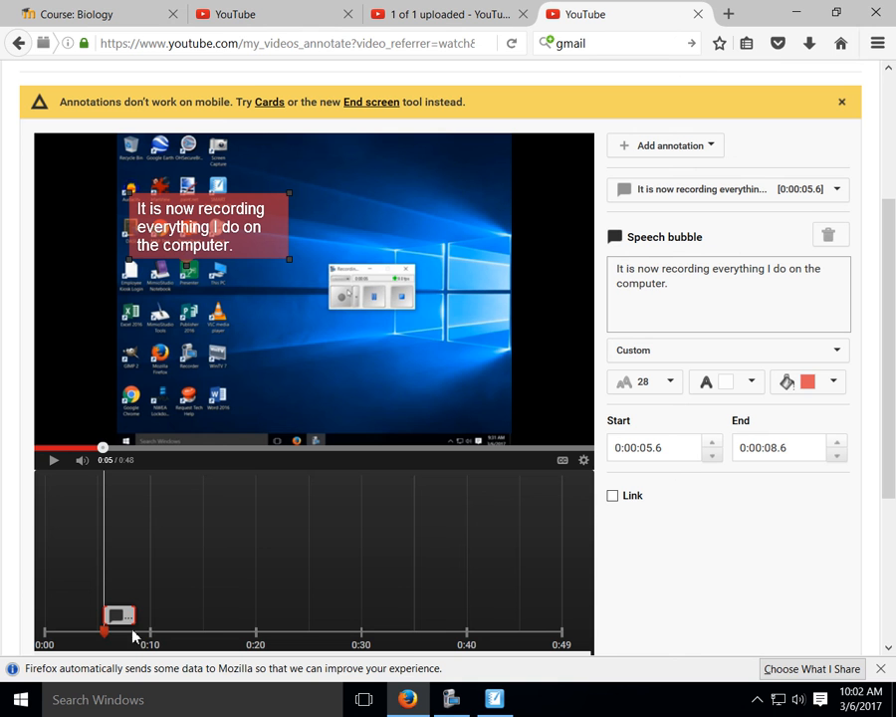
Move the speech bubble along the timeline to start at 0:10.9, and play the preview past it to 0:17
{"action": "mouse_move", "coordinate": [140, 606]}
{"action": "left_mouse_down"}
{"action": "mouse_move", "coordinate": [253, 484]}
{"action": "mouse_move", "coordinate": [177, 578]}
{"action": "mouse_move", "coordinate": [172, 609]}
{"action": "mouse_move", "coordinate": [282, 602]}
{"action": "mouse_move", "coordinate": [494, 625]}
{"action": "mouse_move", "coordinate": [284, 625]}
{"action": "left_mouse_up"}
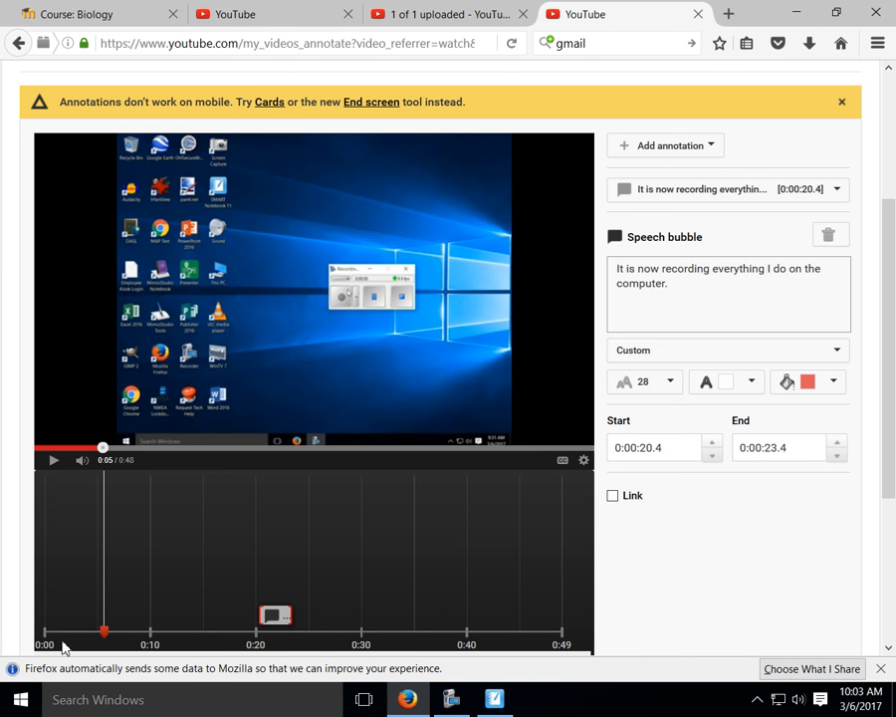
{"action": "left_click_drag", "start_coordinate": [274, 609], "coordinate": [176, 612]}
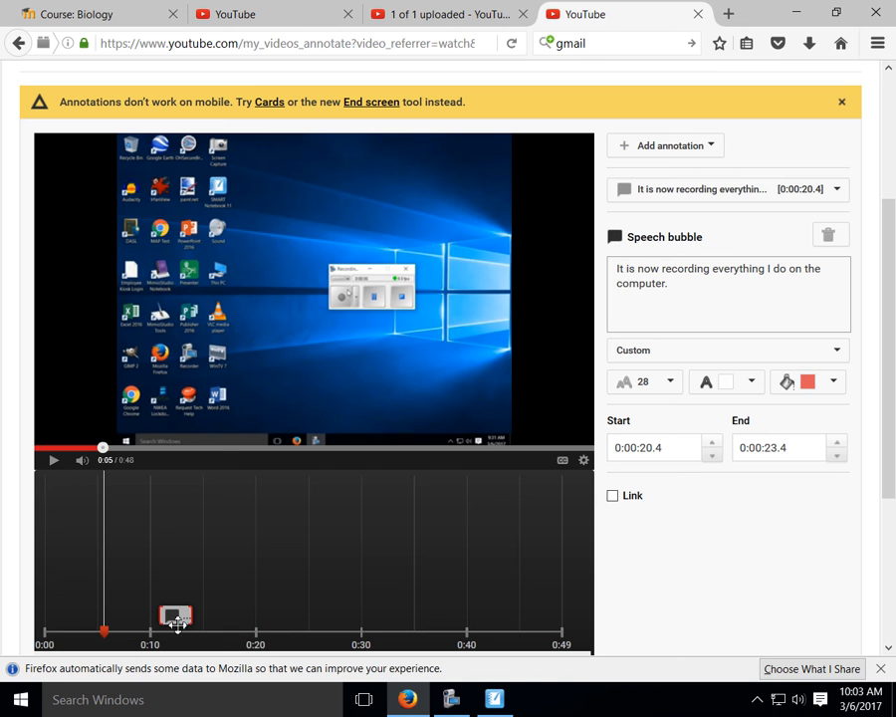
{"action": "left_click", "coordinate": [54, 462]}
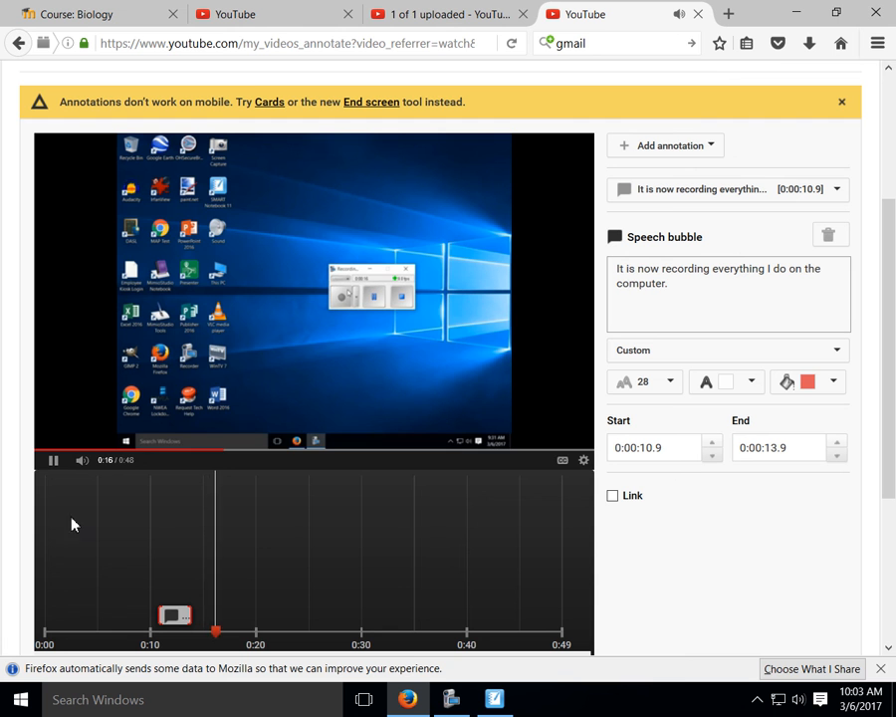
{"action": "left_click", "coordinate": [53, 462]}
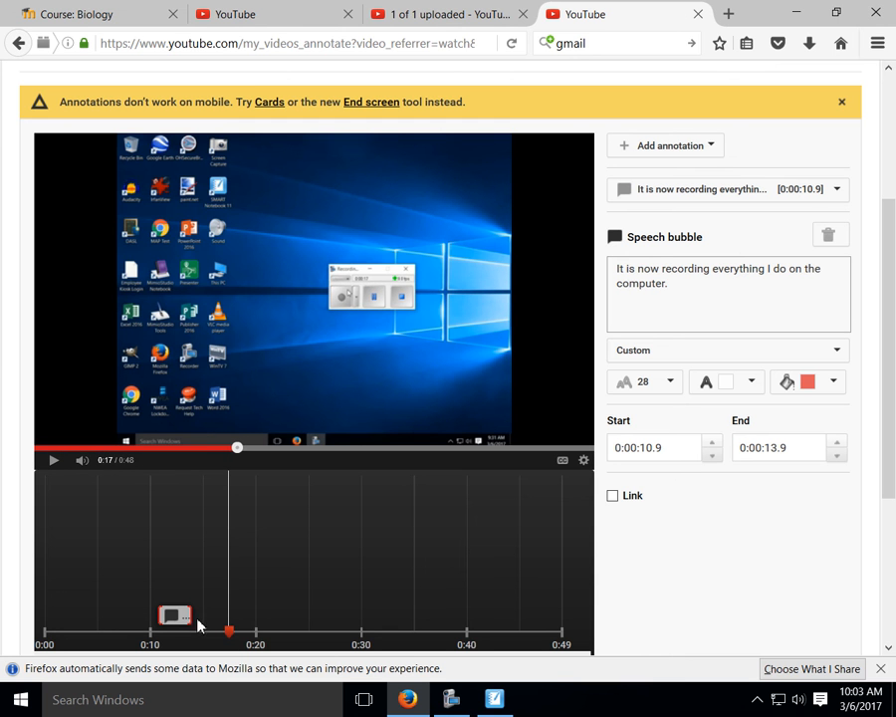
Extend the speech bubble's end time to 0:32.0 and play the preview until 0:32
{"action": "left_click_drag", "start_coordinate": [195, 613], "coordinate": [380, 614]}
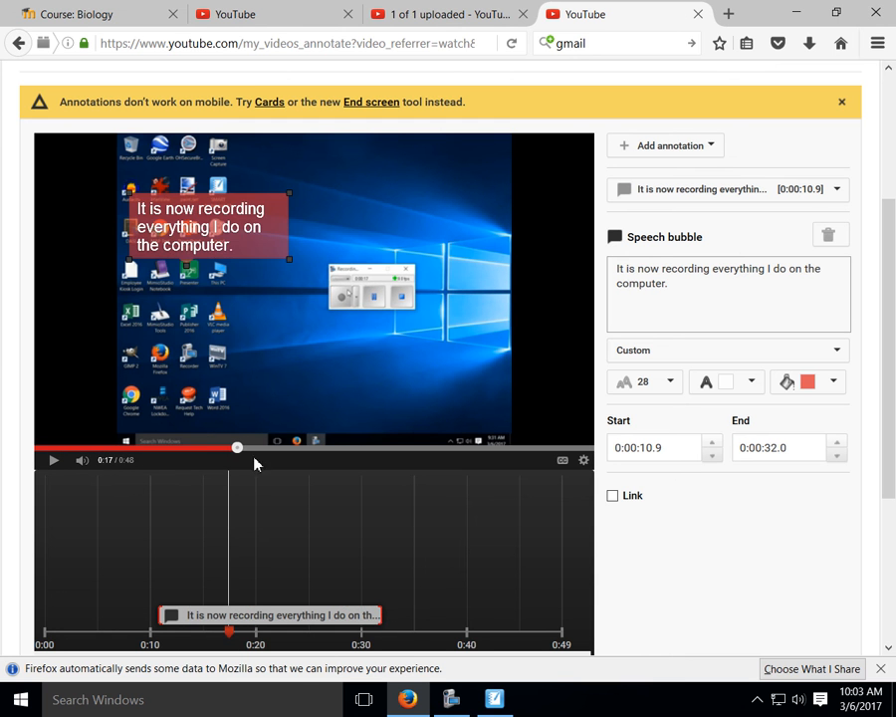
{"action": "left_click", "coordinate": [49, 464]}
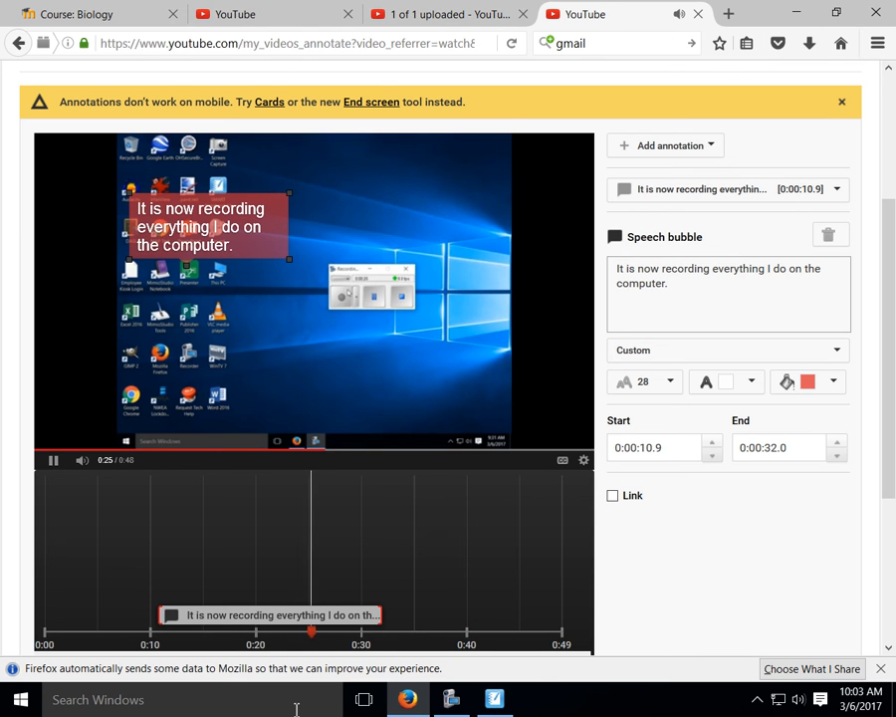
{"action": "left_click", "coordinate": [52, 465]}
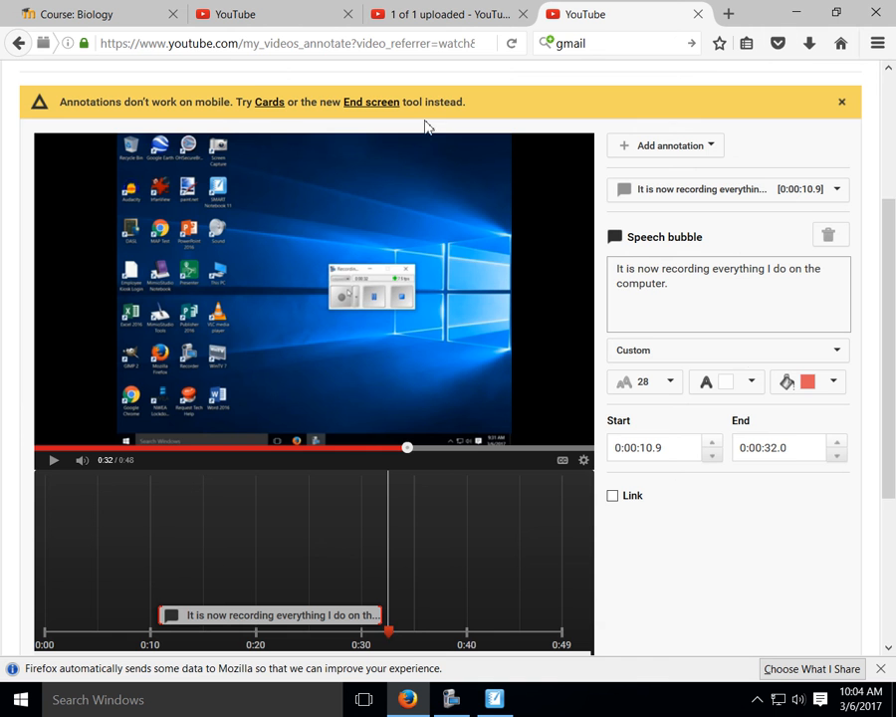
Apply the annotation changes to the March06 0932 video
{"action": "scroll", "coordinate": [887, 228], "scroll_direction": "down", "scroll_amount": 3}
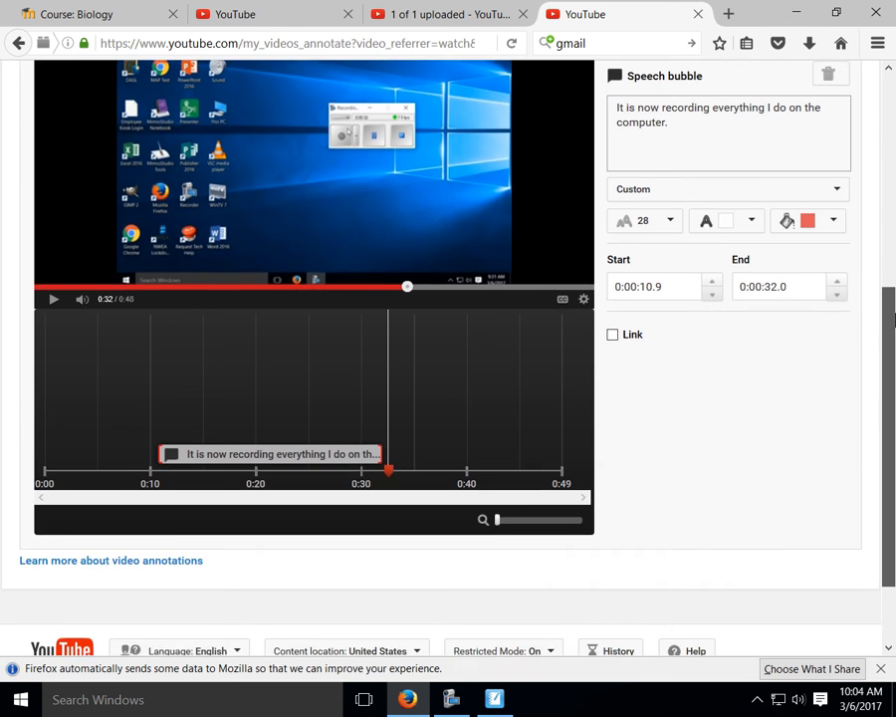
{"action": "scroll", "coordinate": [890, 224], "scroll_direction": "up", "scroll_amount": 3}
{"action": "scroll", "coordinate": [889, 221], "scroll_direction": "up", "scroll_amount": 2}
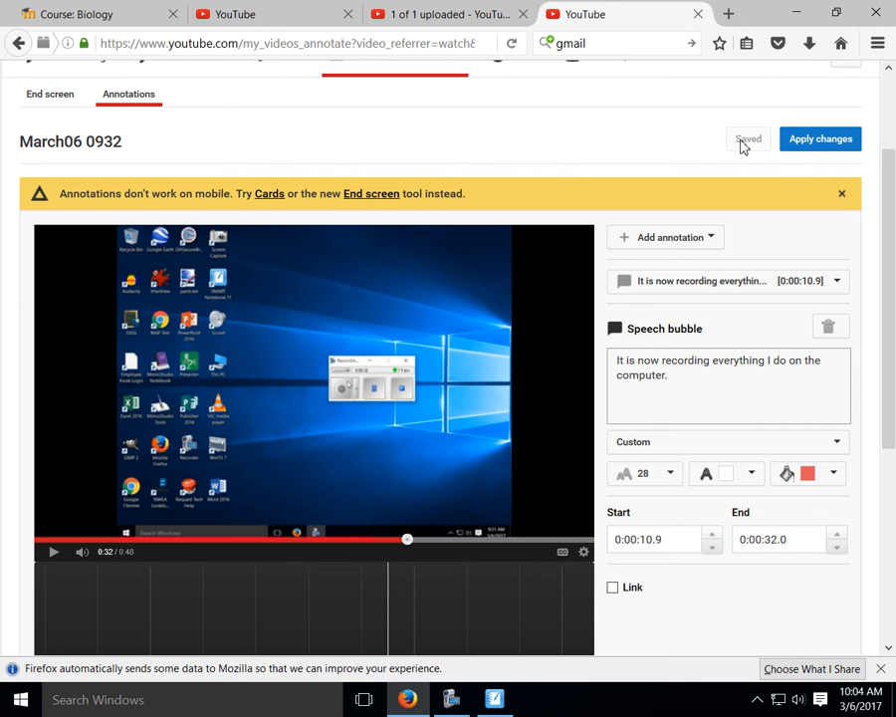
{"action": "left_click", "coordinate": [829, 144]}
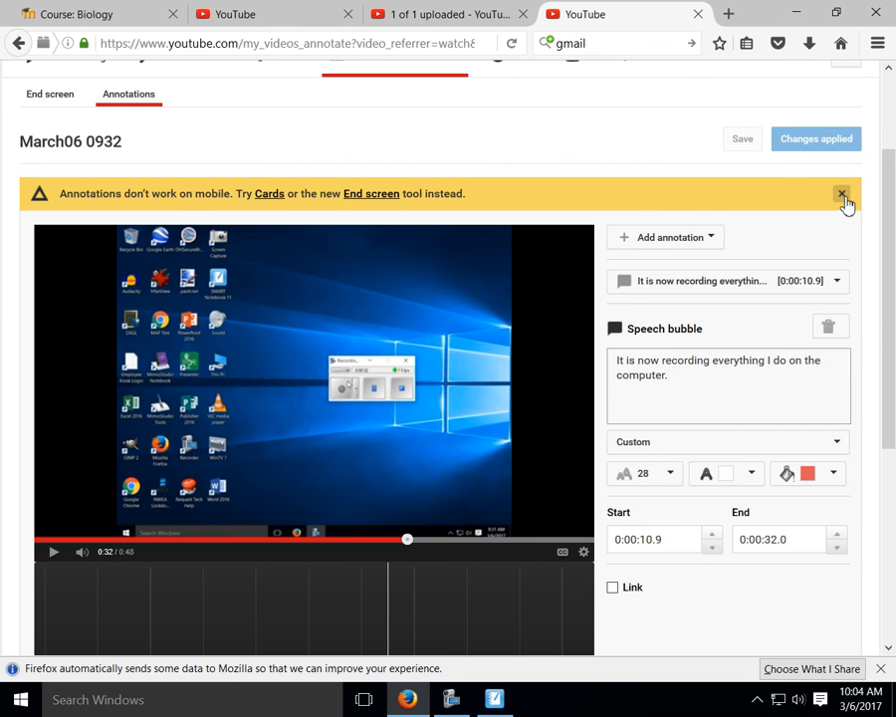
Dismiss the mobile annotations and external annotation links notices, and return to the video's watch page
{"action": "left_click", "coordinate": [842, 194]}
{"action": "left_click_drag", "start_coordinate": [886, 207], "coordinate": [895, 116]}
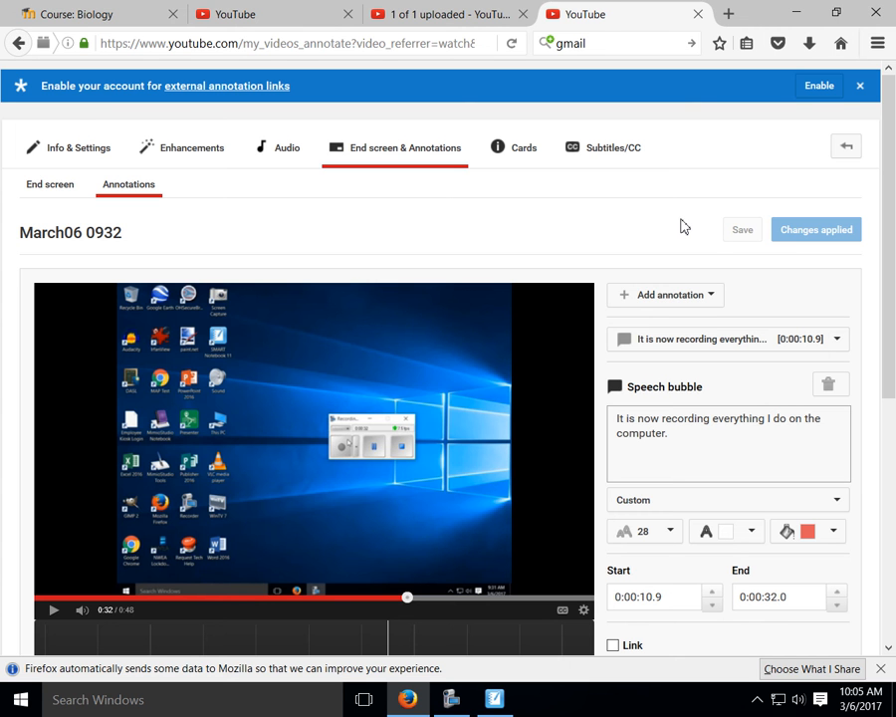
{"action": "left_click", "coordinate": [861, 86]}
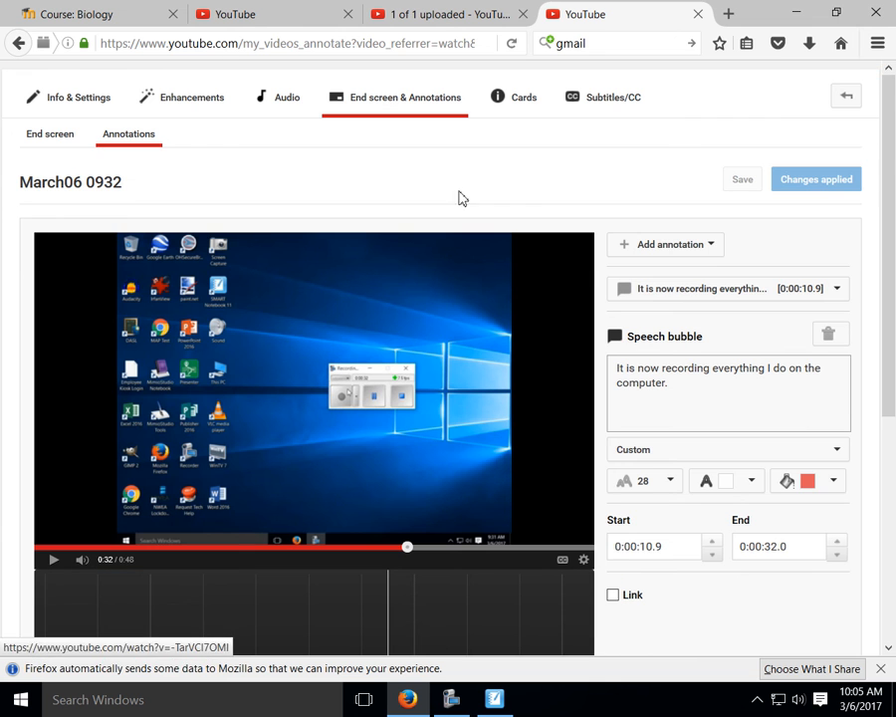
{"action": "left_click", "coordinate": [848, 97]}
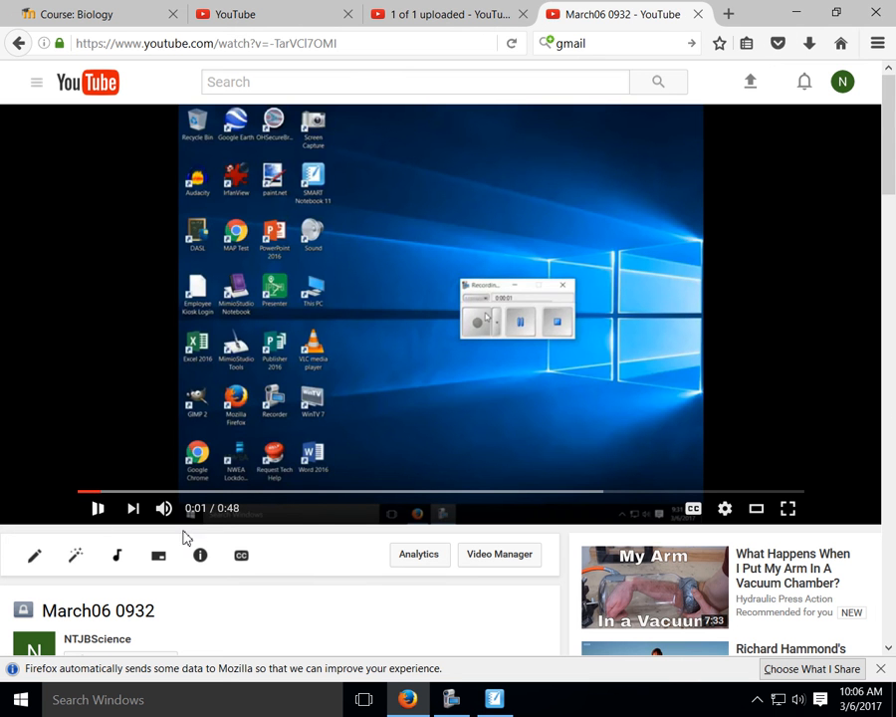
Go through the video's enhancements to the YouTube Video Editor, and briefly play and pause the project preview
{"action": "left_click", "coordinate": [73, 562]}
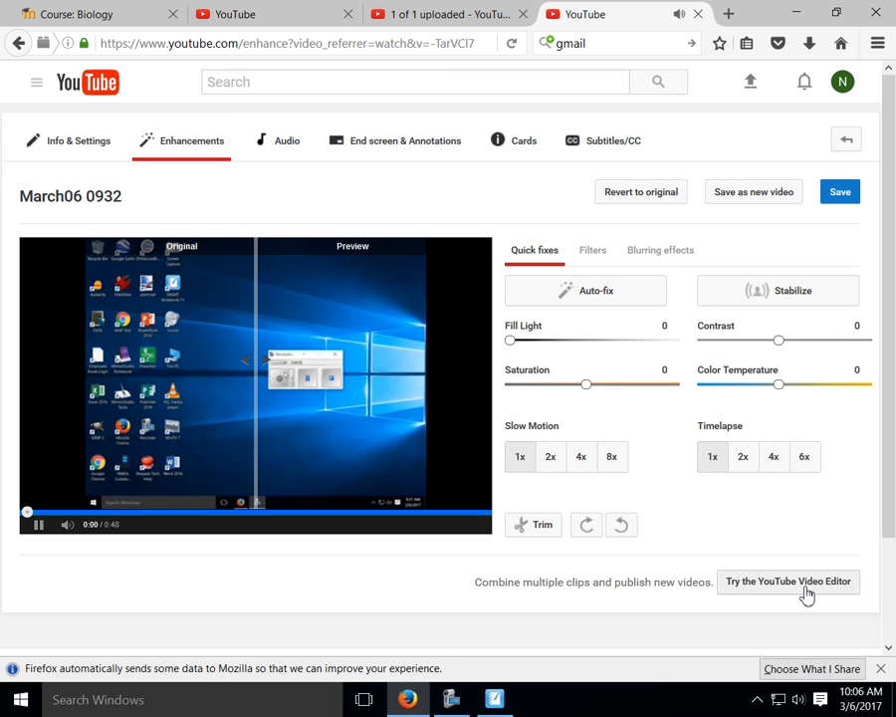
{"action": "left_click", "coordinate": [807, 591]}
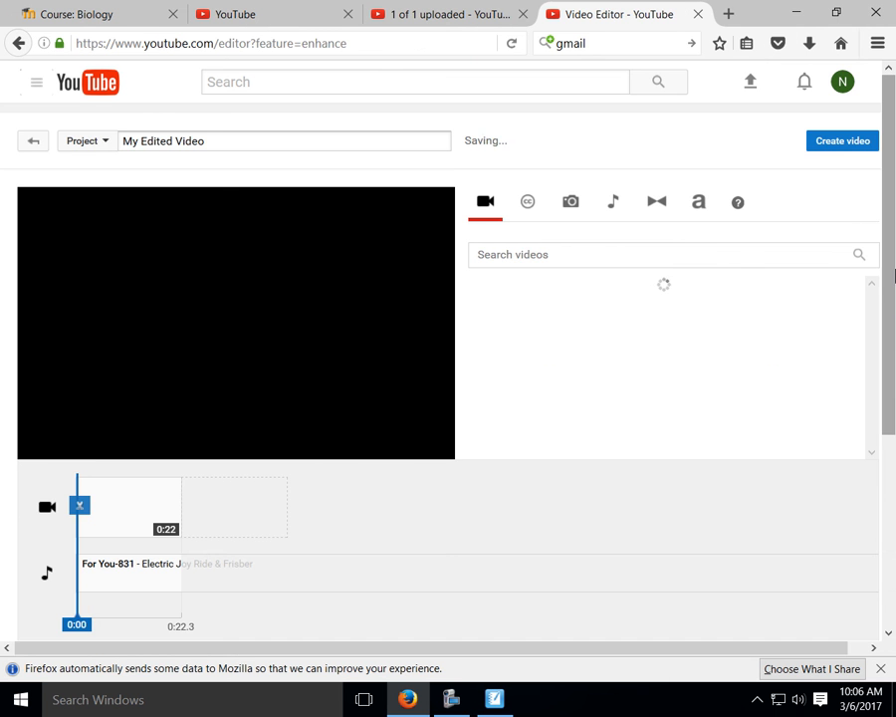
{"action": "left_click", "coordinate": [34, 450]}
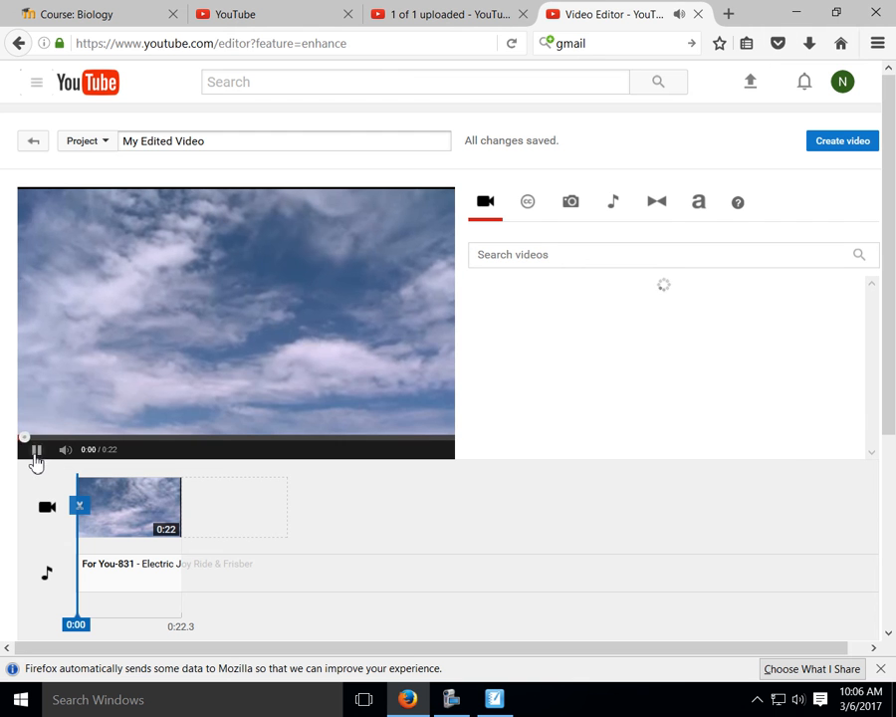
{"action": "left_click", "coordinate": [36, 453]}
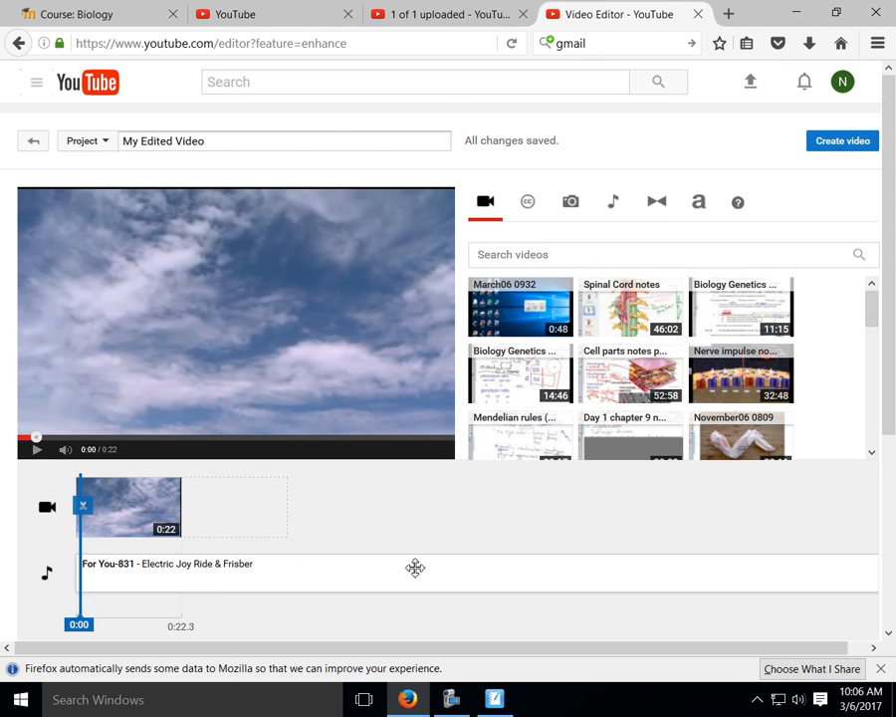